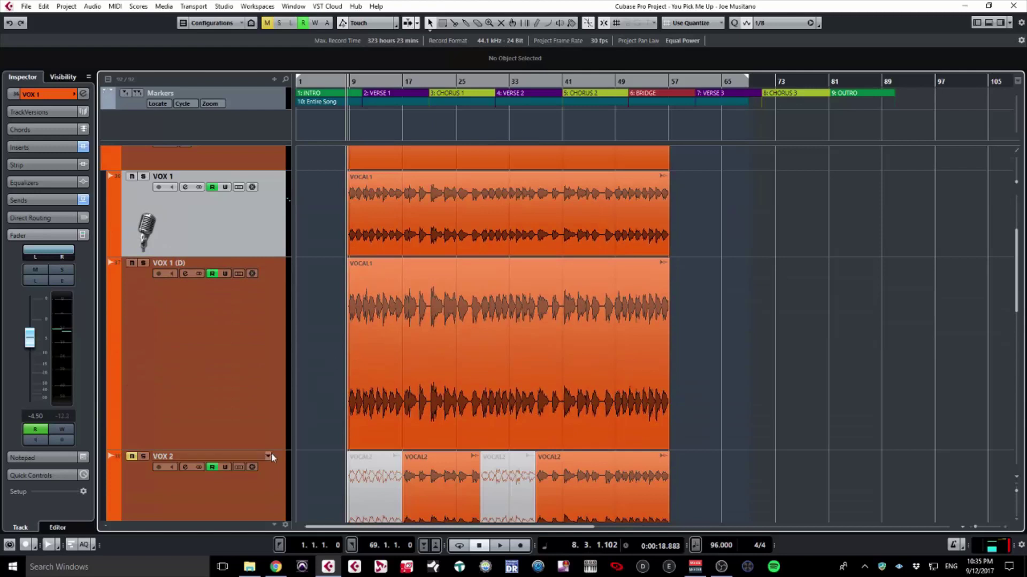
Step: Resize the VOX 1 track rows and bounce the VOCAL1 event on VOX 1 (D), replacing the original event
left_click_drag(271, 449, 276, 339)
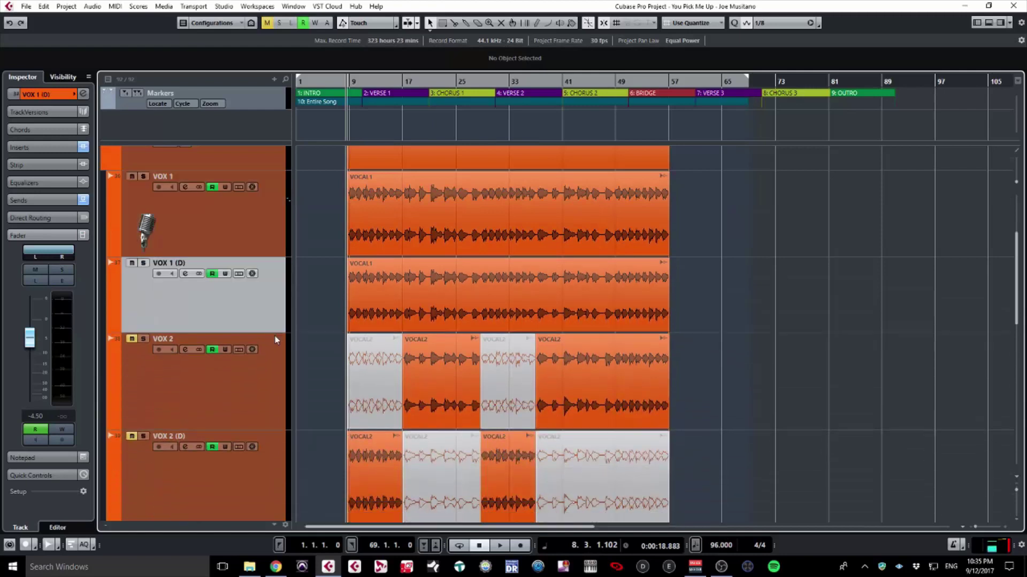
left_click_drag(256, 257, 261, 292)
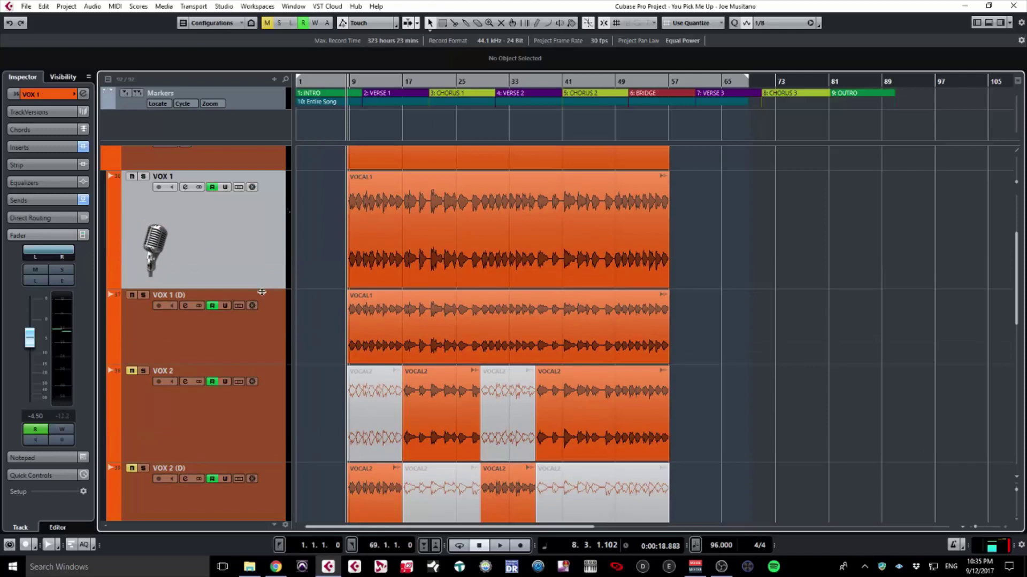
left_click(363, 330)
right_click(364, 323)
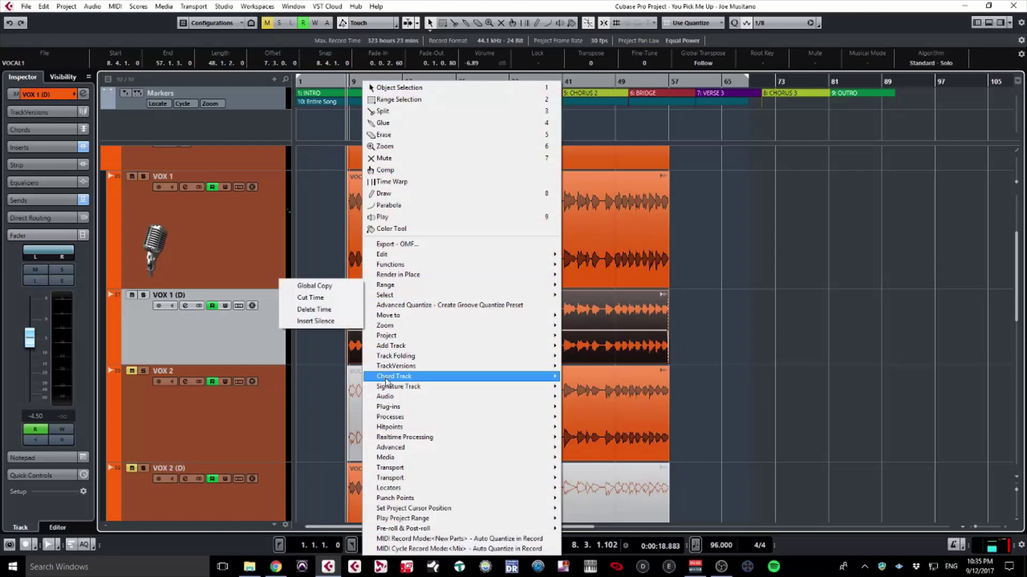
mouse_move(393, 399)
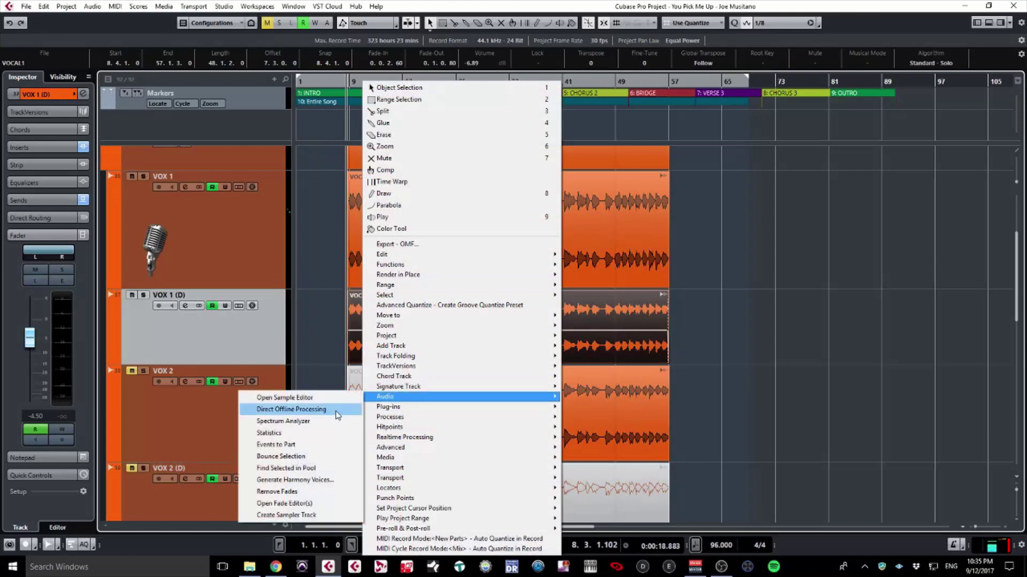
left_click(300, 457)
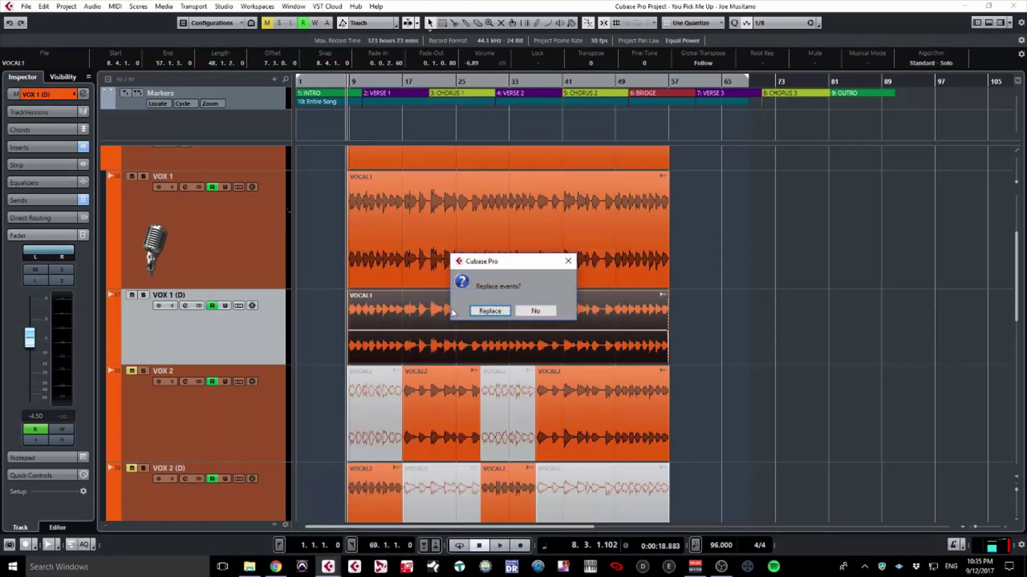
left_click(489, 311)
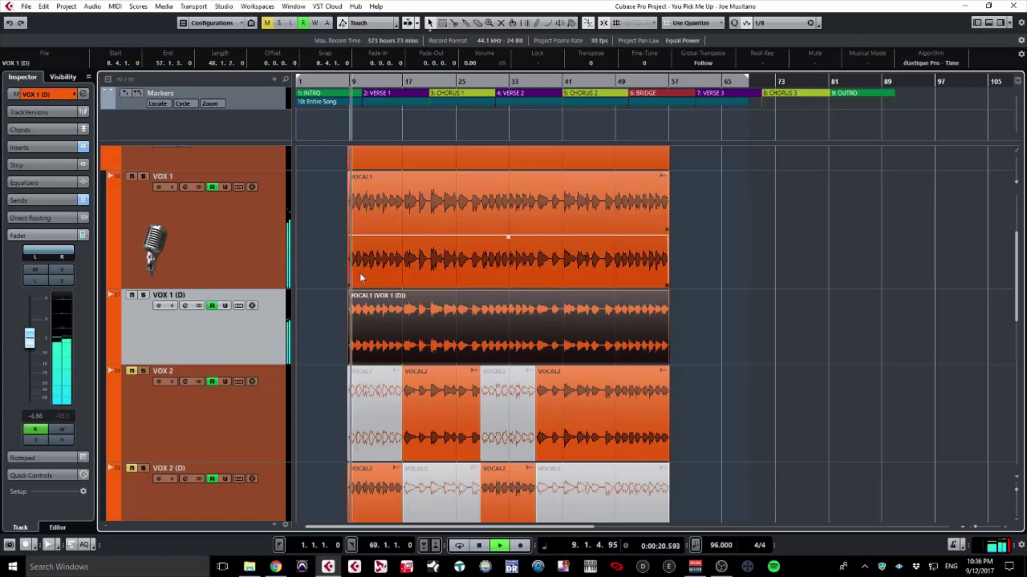
Step: Stop playback, enlarge the VOX 1 (D) track row and select its bounced event
key("space")
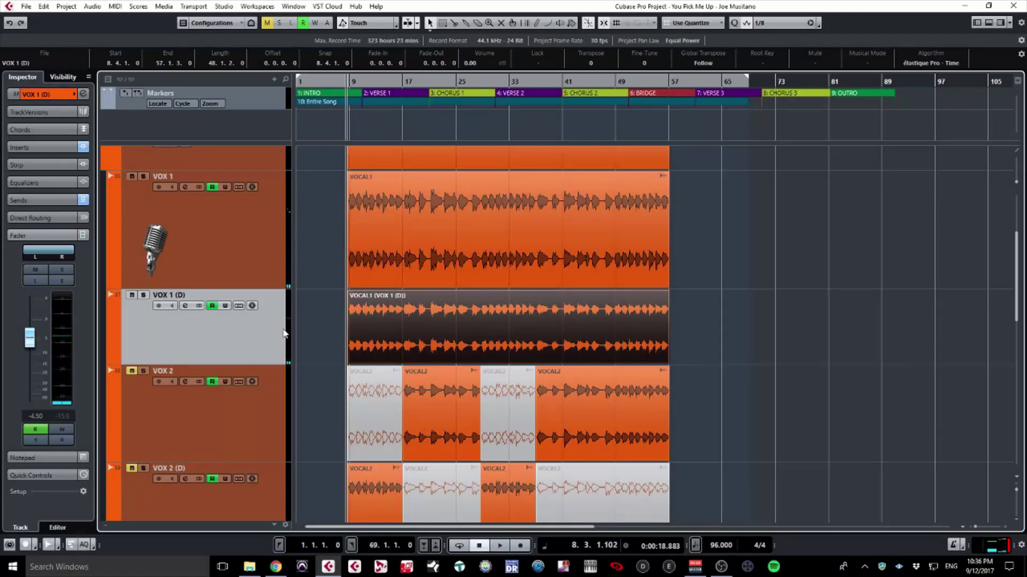
left_click_drag(280, 365, 281, 449)
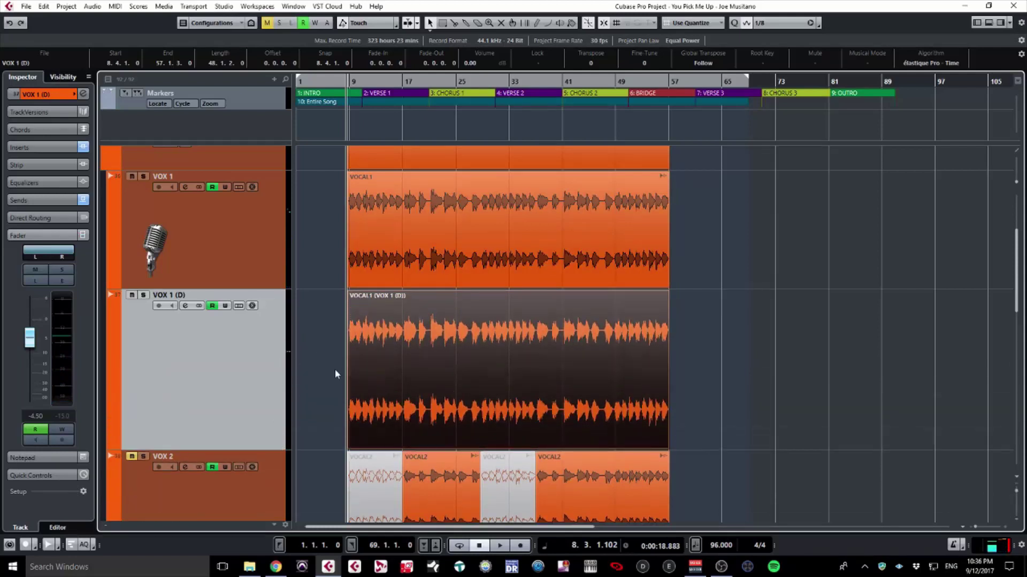
scroll(335, 370, "up", 3, "ctrl")
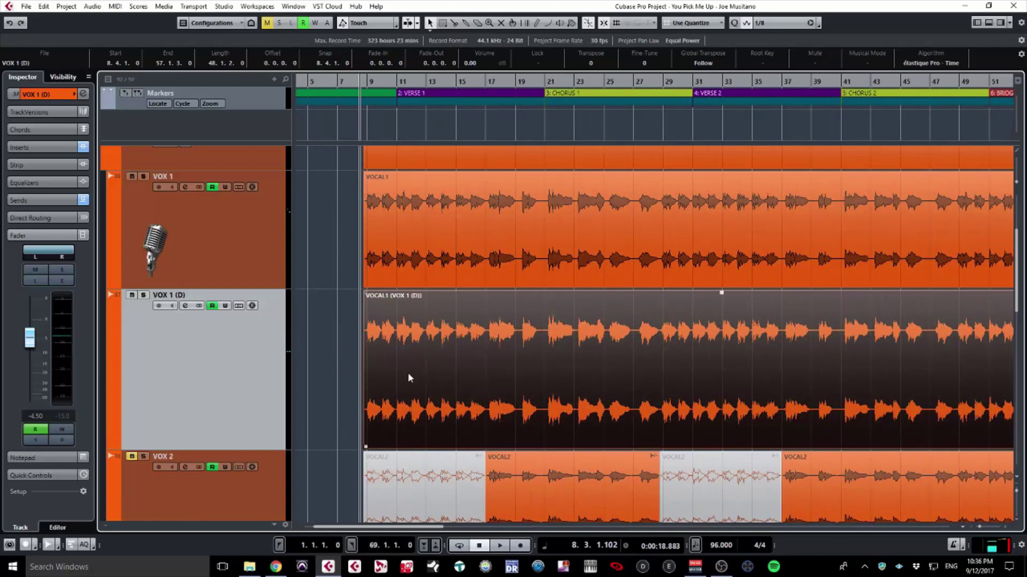
left_click(418, 241)
left_click(427, 338)
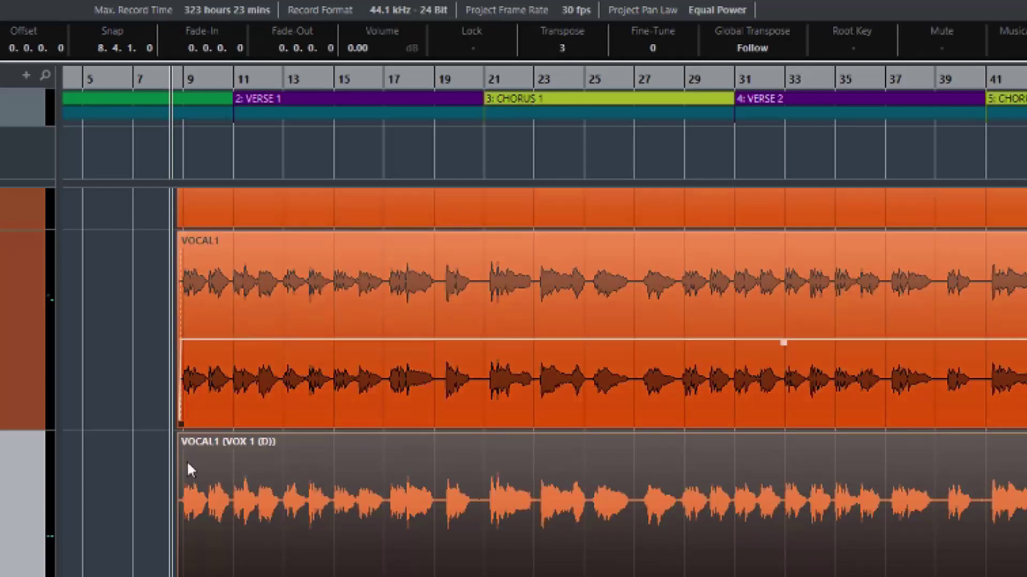
Step: Play the vocals while trying transpositions of 5, 0, -5 and -1 on the bounced VOX 1 (D) event
key("space")
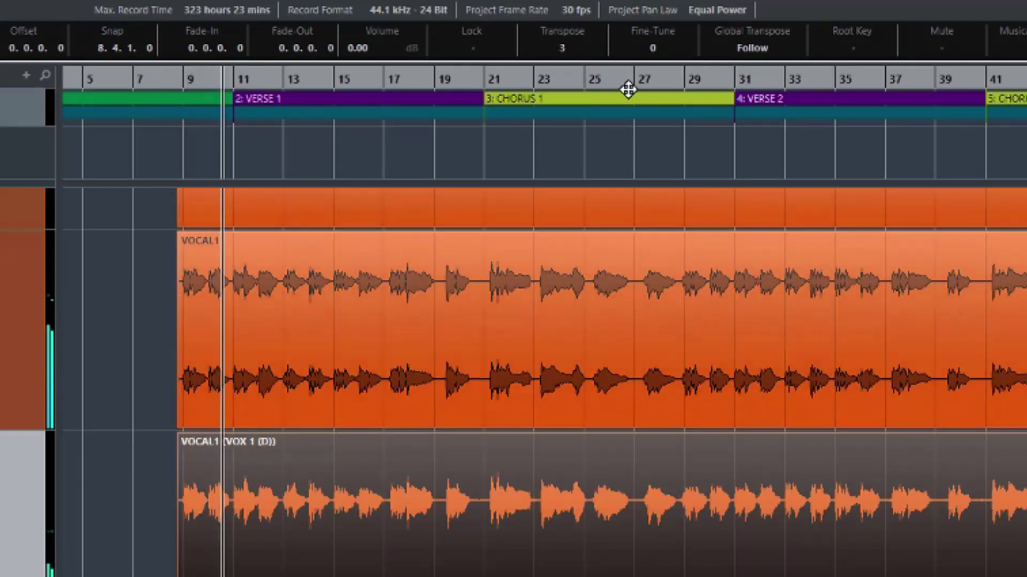
scroll(563, 44, "up", 2)
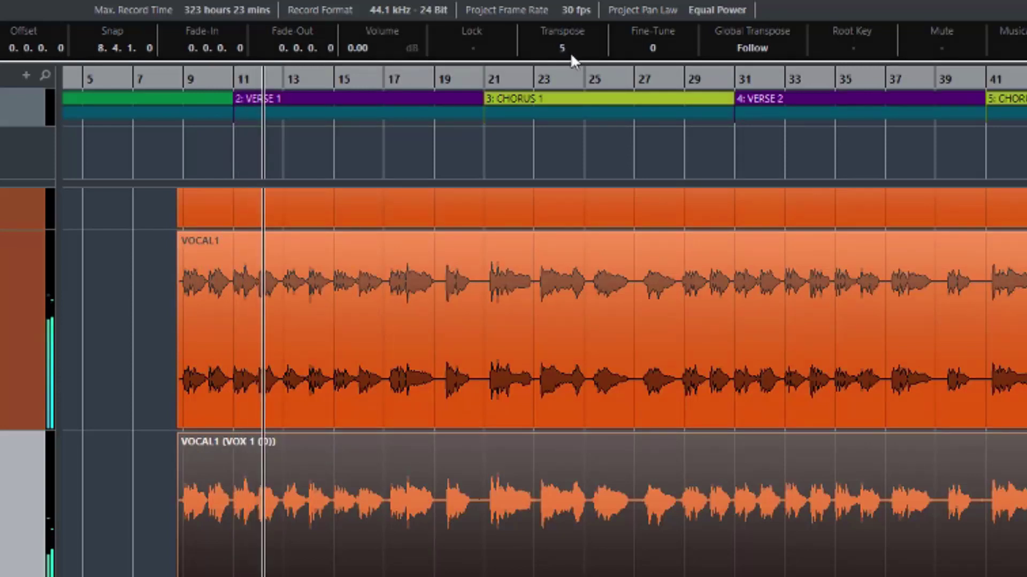
scroll(563, 47, "down", 6)
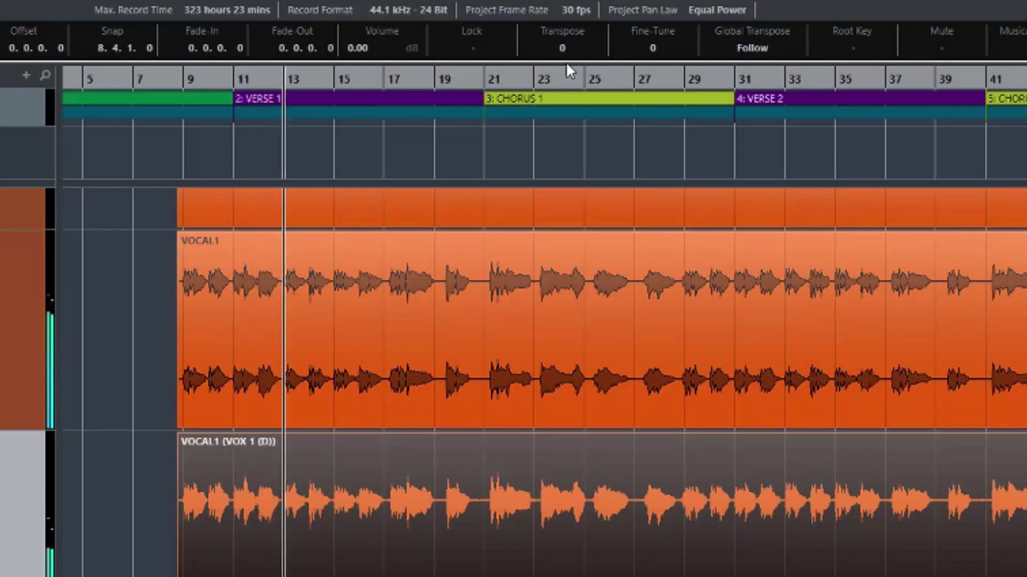
mouse_move(569, 73)
left_mouse_down()
mouse_move(571, 89)
mouse_move(570, 75)
left_mouse_up()
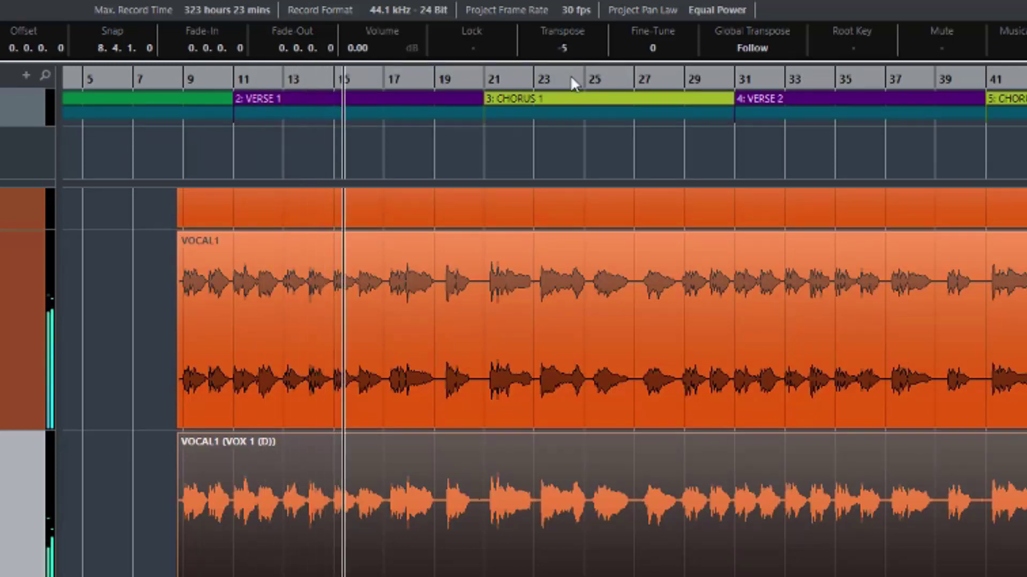
scroll(566, 44, "up", 2)
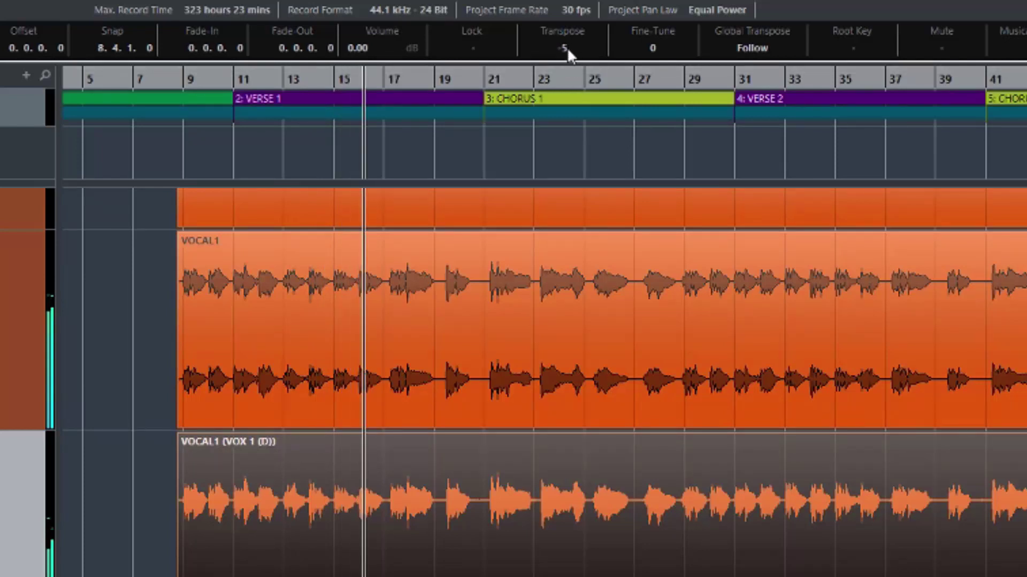
scroll(567, 39, "up", 3)
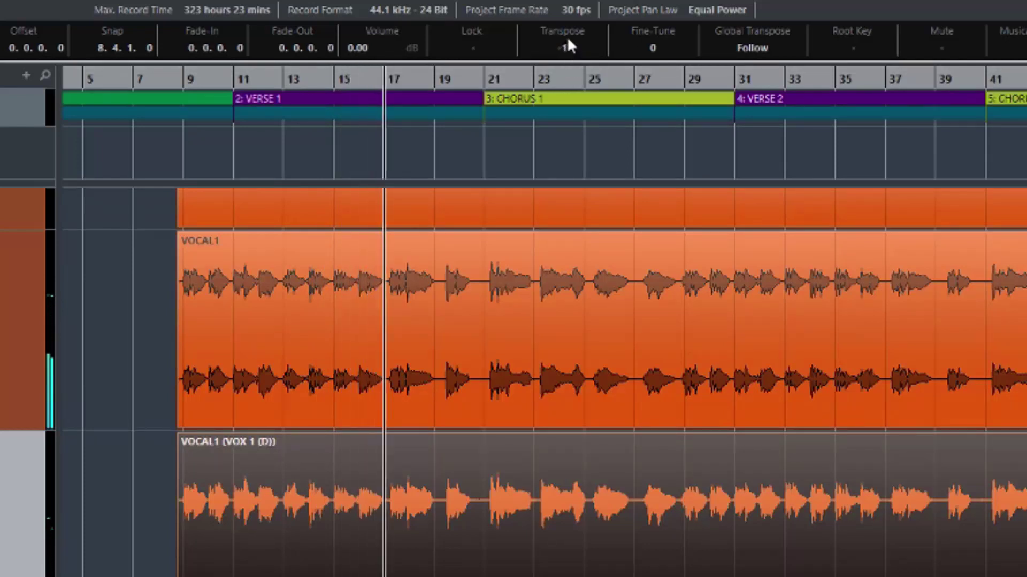
Step: Reset the bounced event's transposition to 0, try fine-tuning it up to 50, and return the fine-tune to 0
scroll(657, 40, "up", 5)
scroll(657, 33, "up", 5)
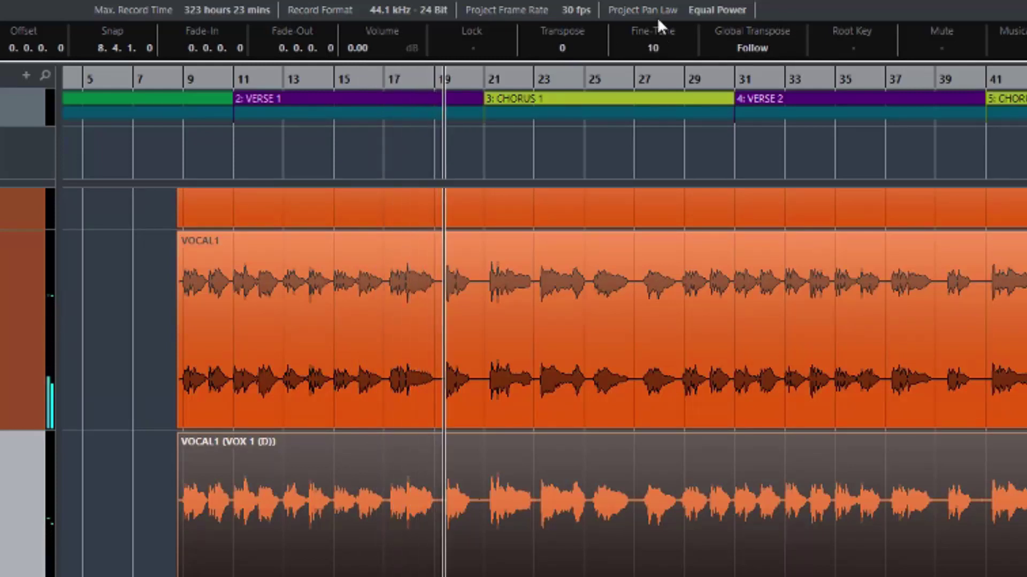
scroll(658, 21, "up", 17)
scroll(657, 42, "up", 20)
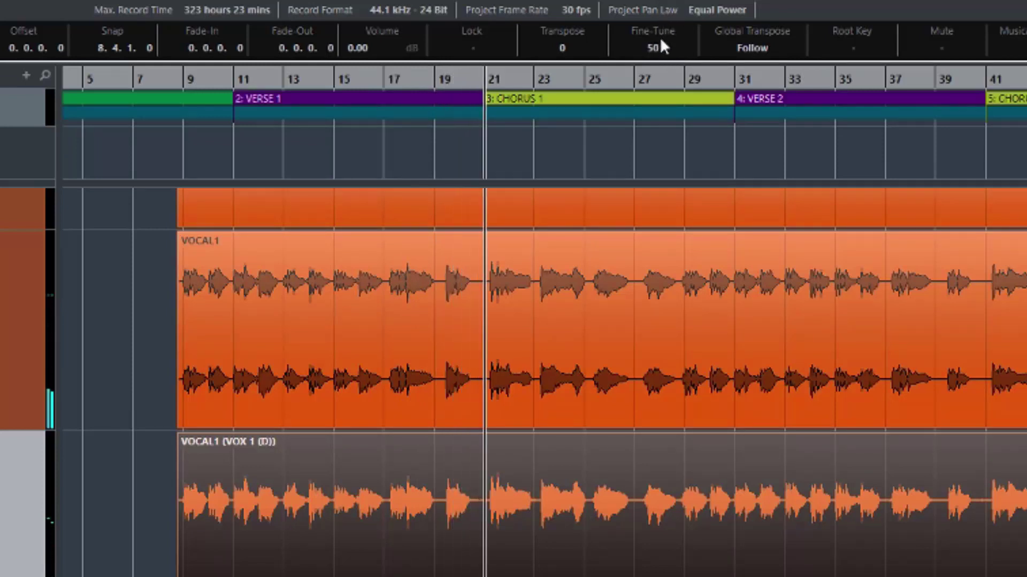
left_click_drag(654, 45, 663, 187)
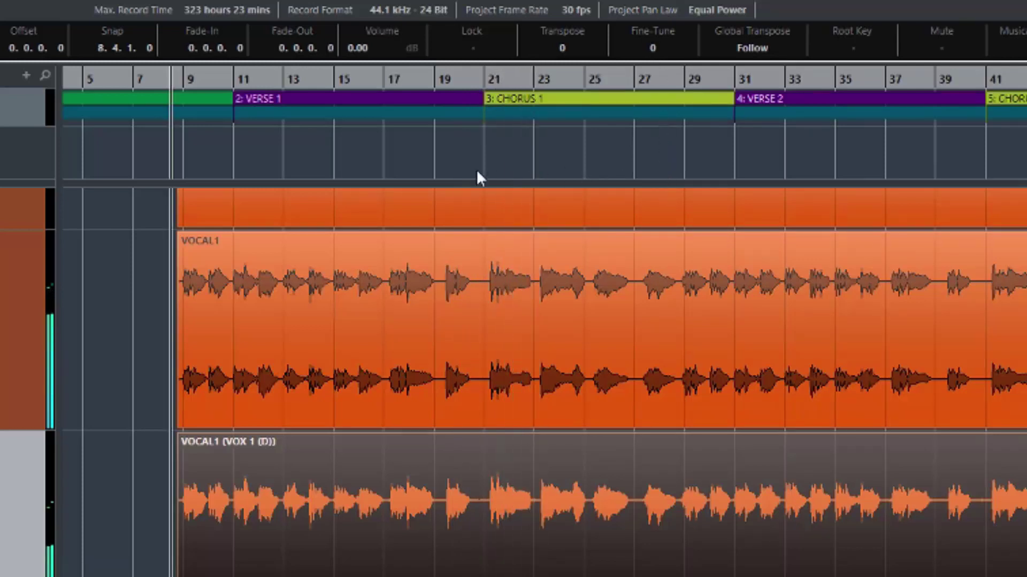
Step: Transpose the bounced VOX 1 (D) event up to 12 and audition it together with the original vocal
left_click(392, 172)
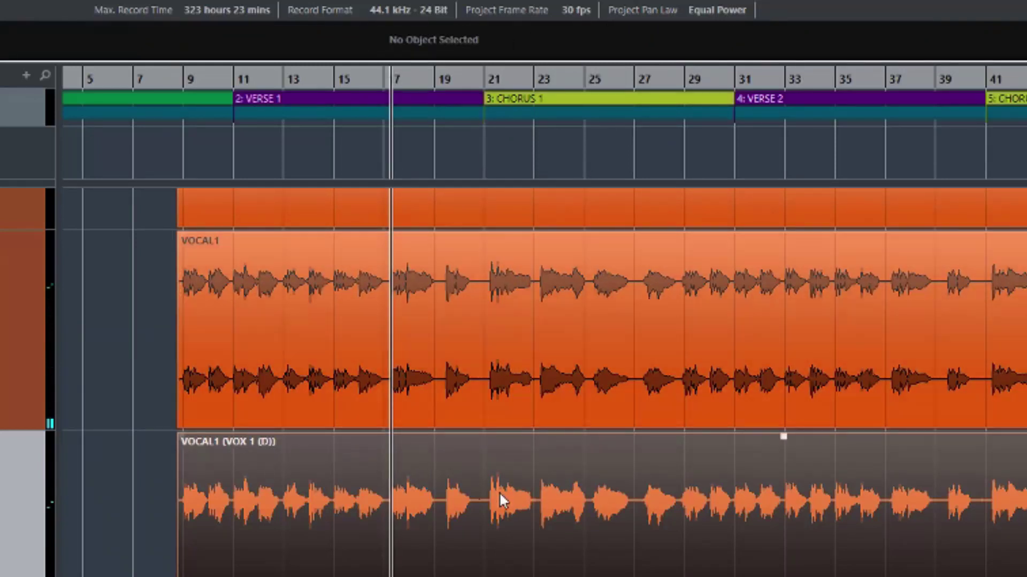
left_click(511, 296)
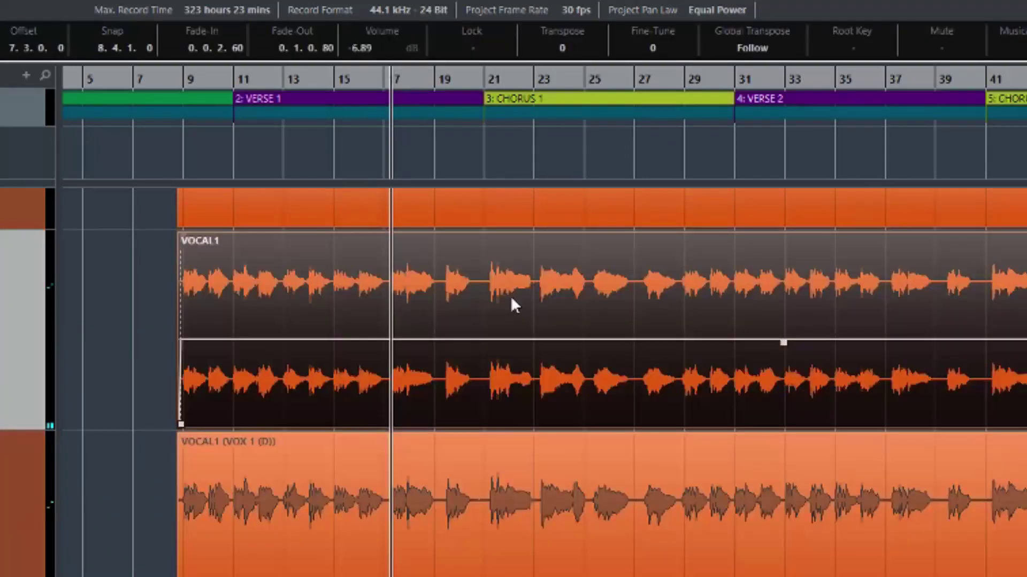
left_click(479, 550)
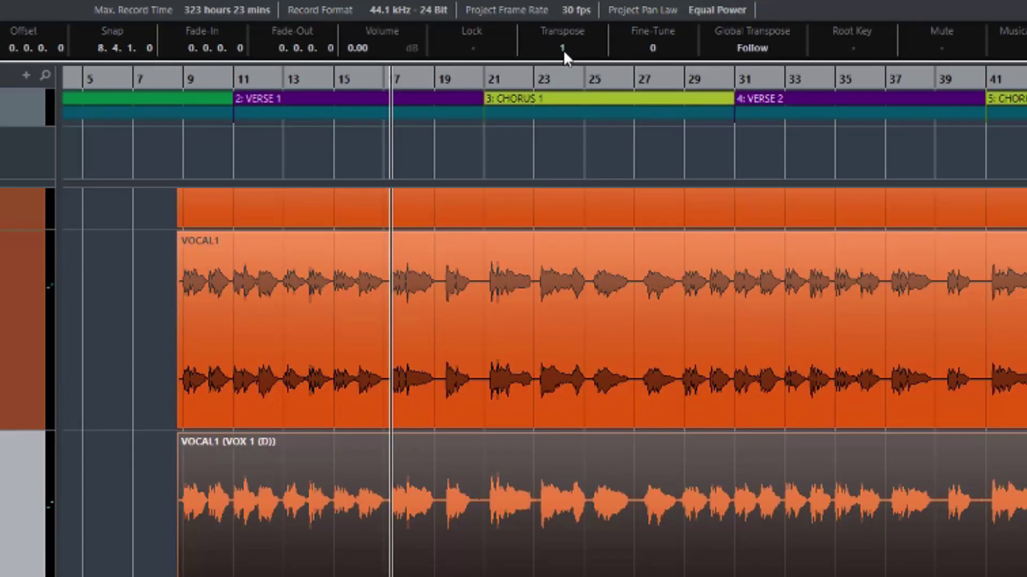
left_click_drag(563, 49, 567, 18)
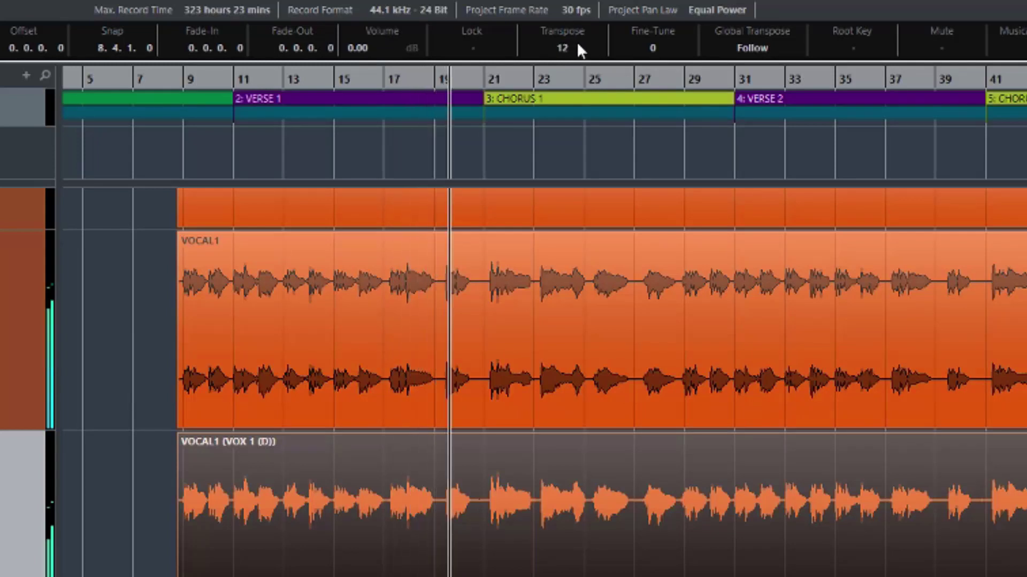
key("space")
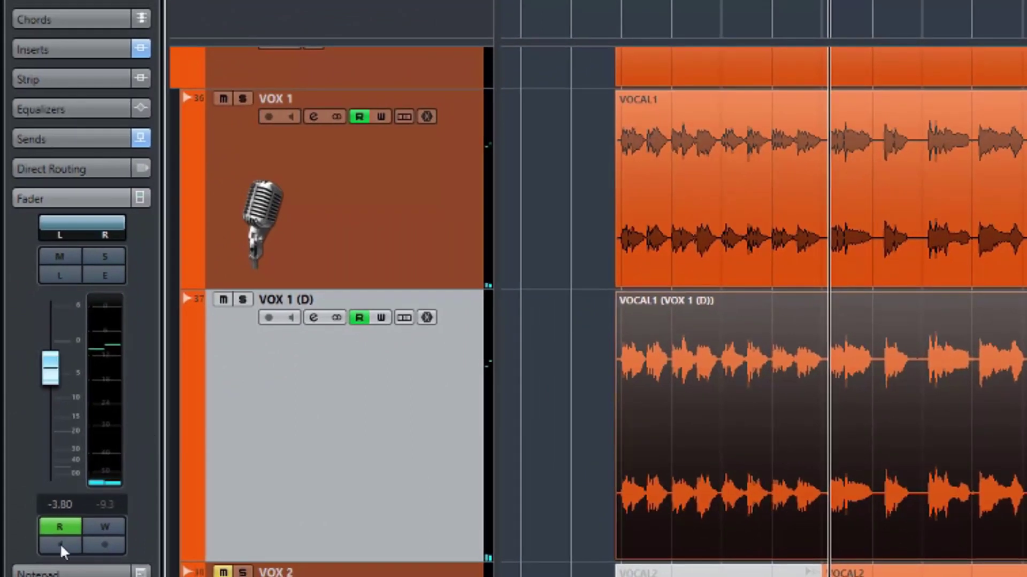
Step: Turn off automation reading on VOX 1 (D), pan it to R38 and set its volume to -13.1
left_click(60, 528)
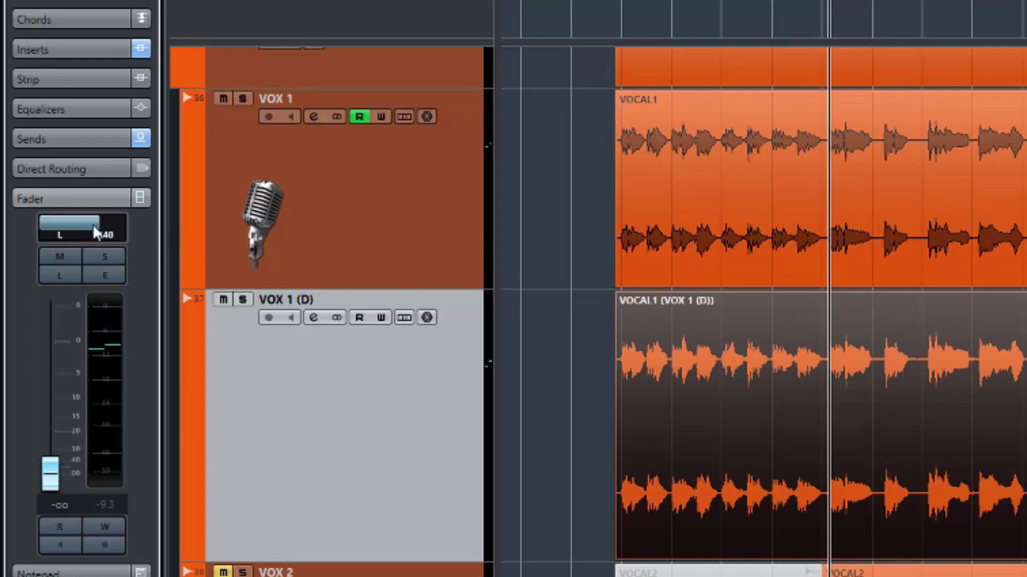
left_click_drag(93, 227, 93, 227)
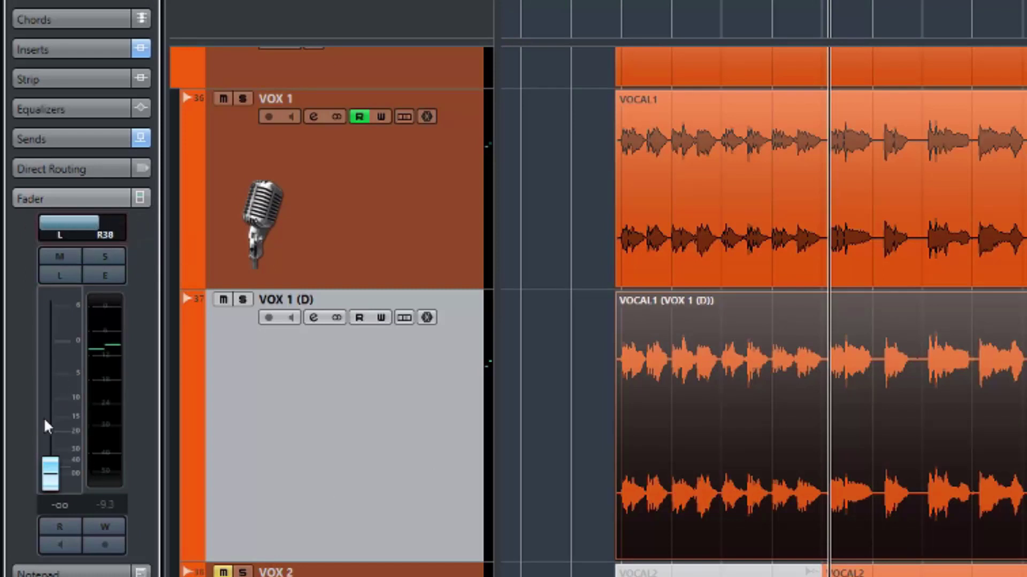
left_click_drag(52, 487, 49, 422)
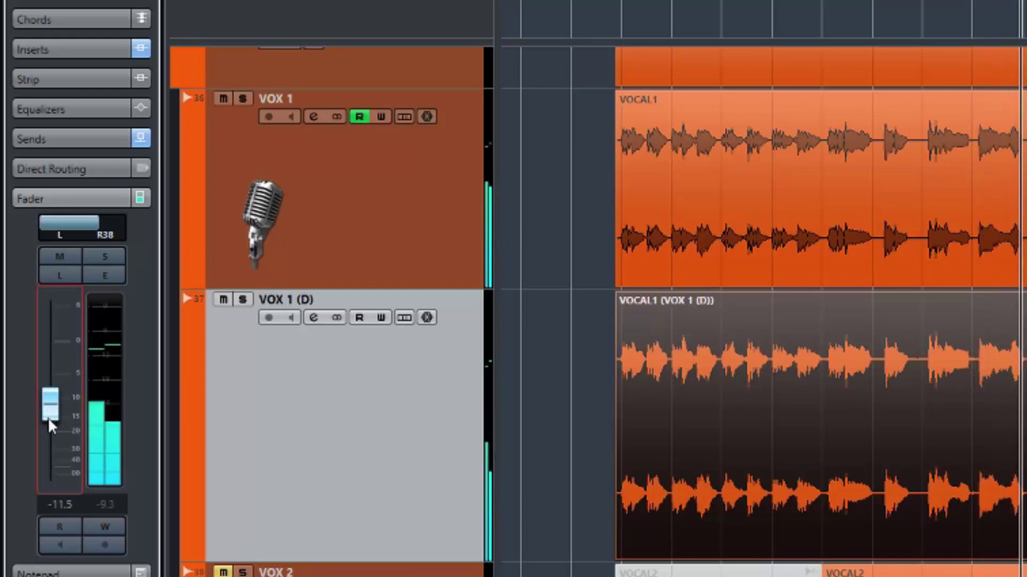
left_click_drag(48, 423, 52, 431)
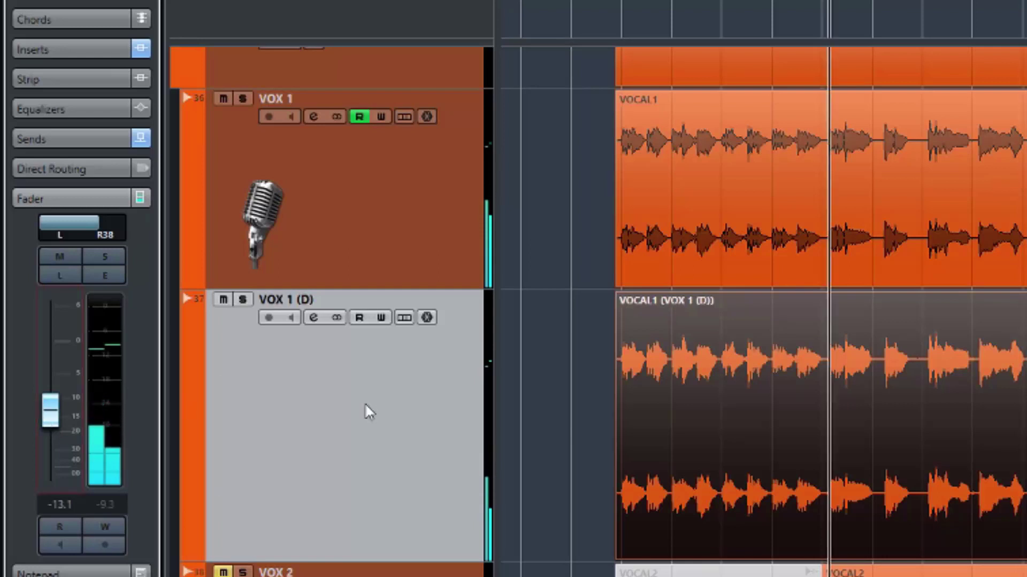
Step: Duplicate the original VOX 1 track to create a second doubling track
left_click(407, 230)
right_click(408, 231)
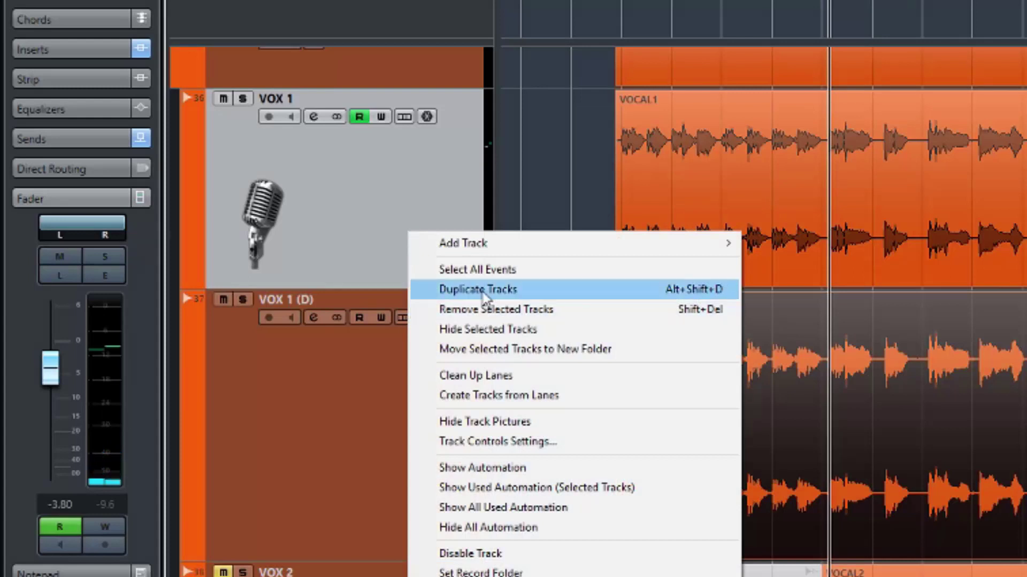
left_click(481, 289)
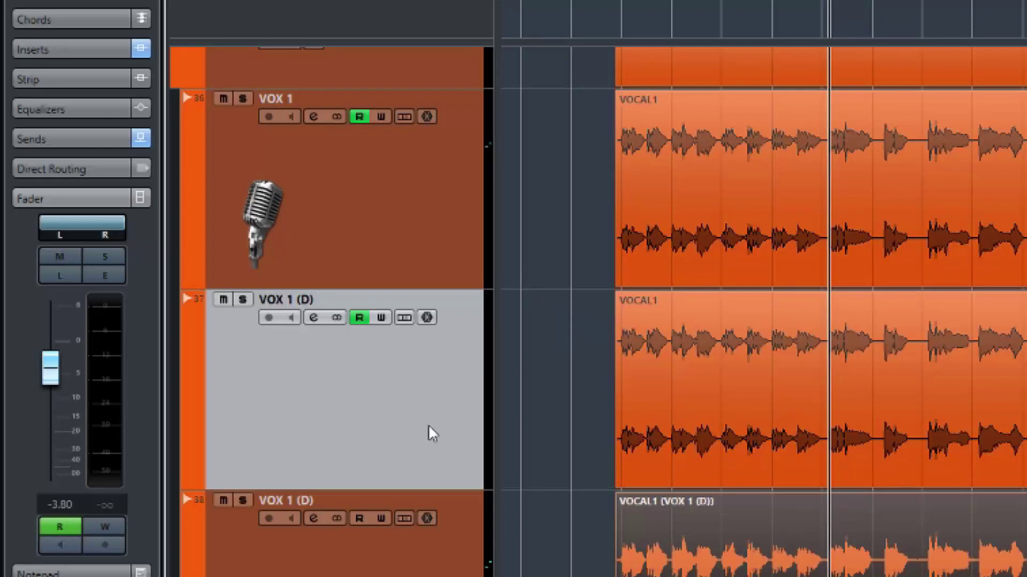
Step: Bounce the VOCAL1 event on the newly duplicated VOX 1 (D) track and replace the original event
left_click(738, 439)
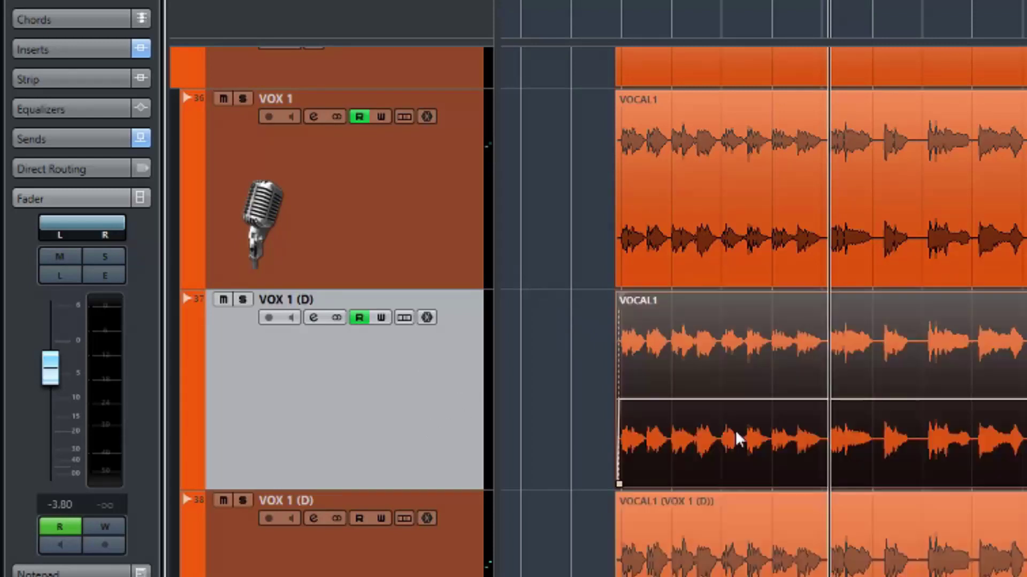
right_click(738, 438)
mouse_move(804, 473)
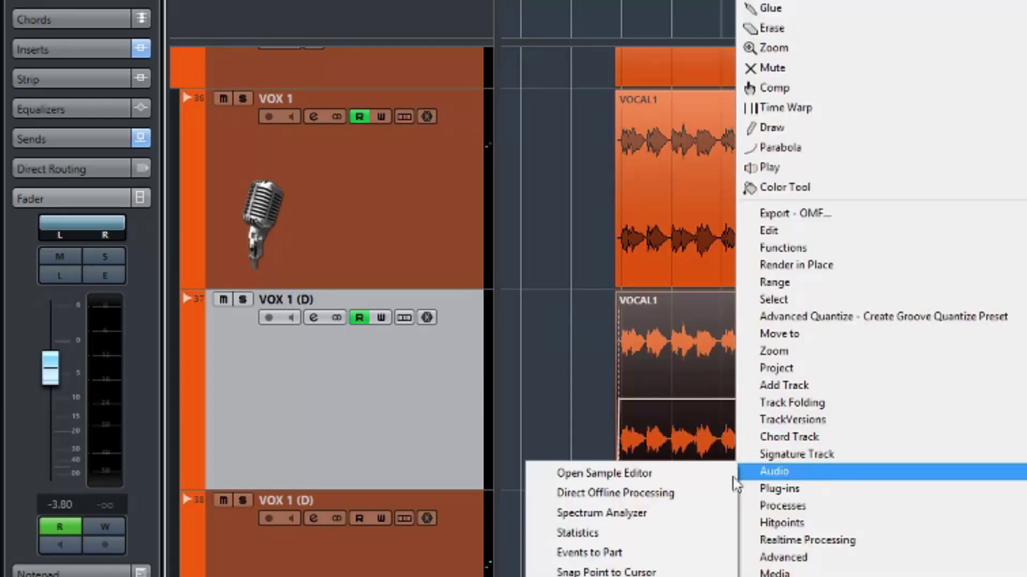
left_click(636, 576)
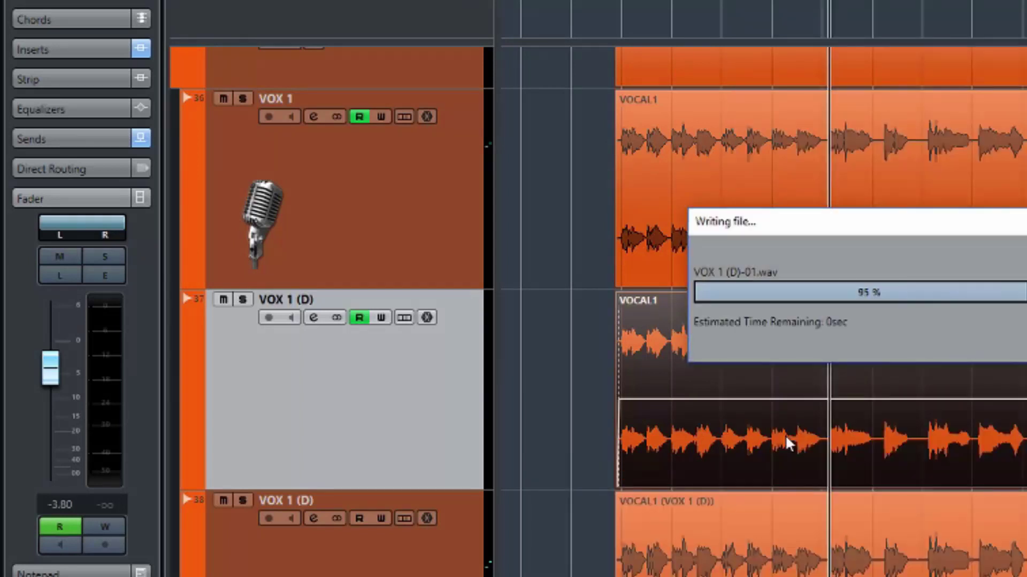
left_click(830, 326)
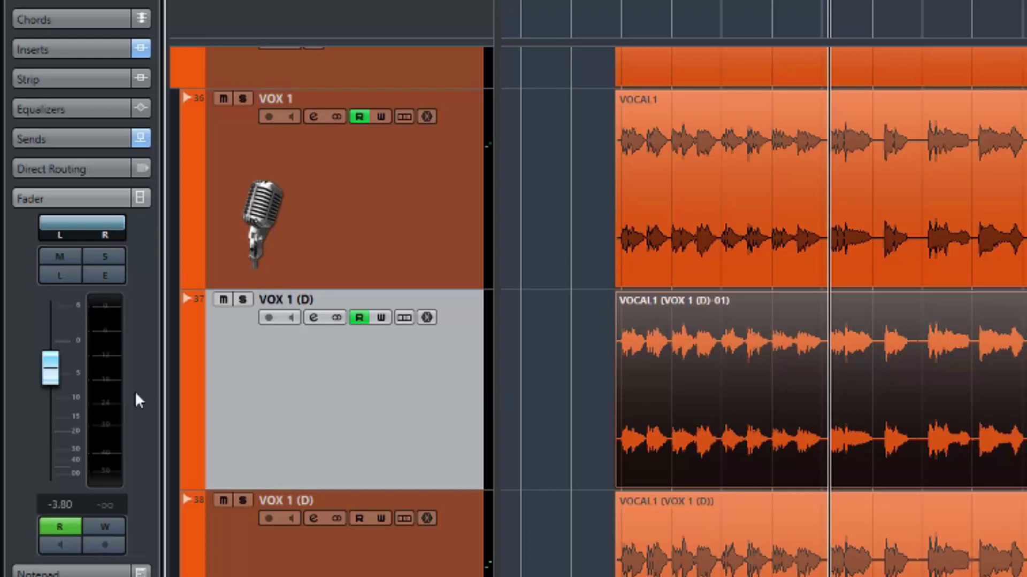
Step: Turn off automation reading on the new VOX 1 (D) track 37, pan it to L36 and set its volume to -10.6
left_click(68, 527)
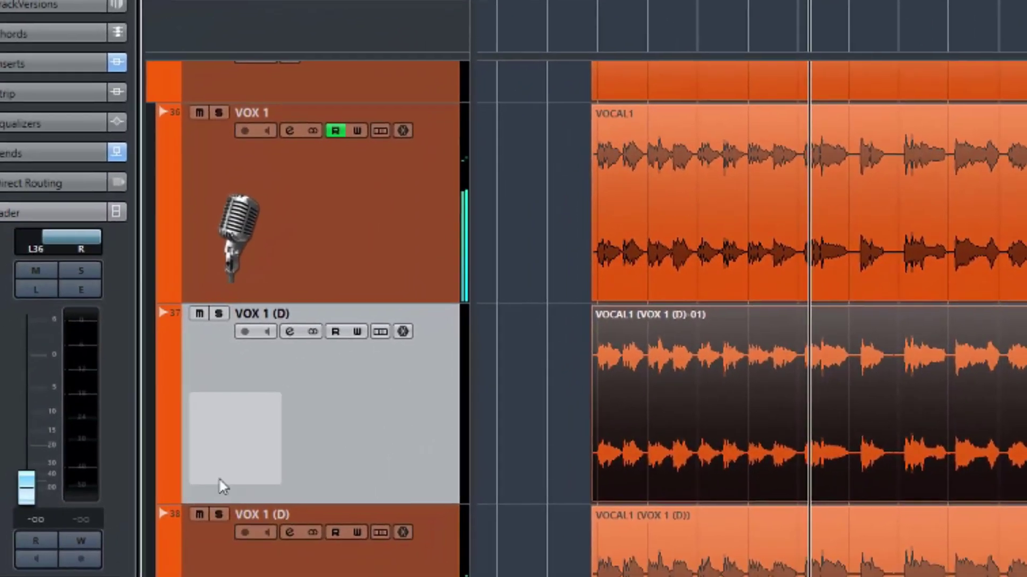
left_click_drag(35, 493, 36, 400)
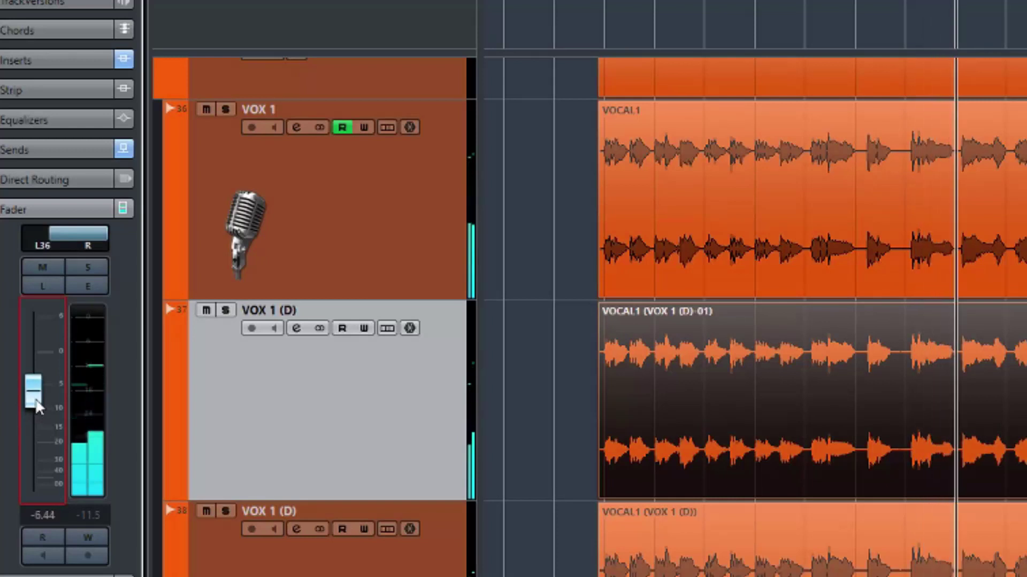
left_click_drag(37, 408, 38, 410)
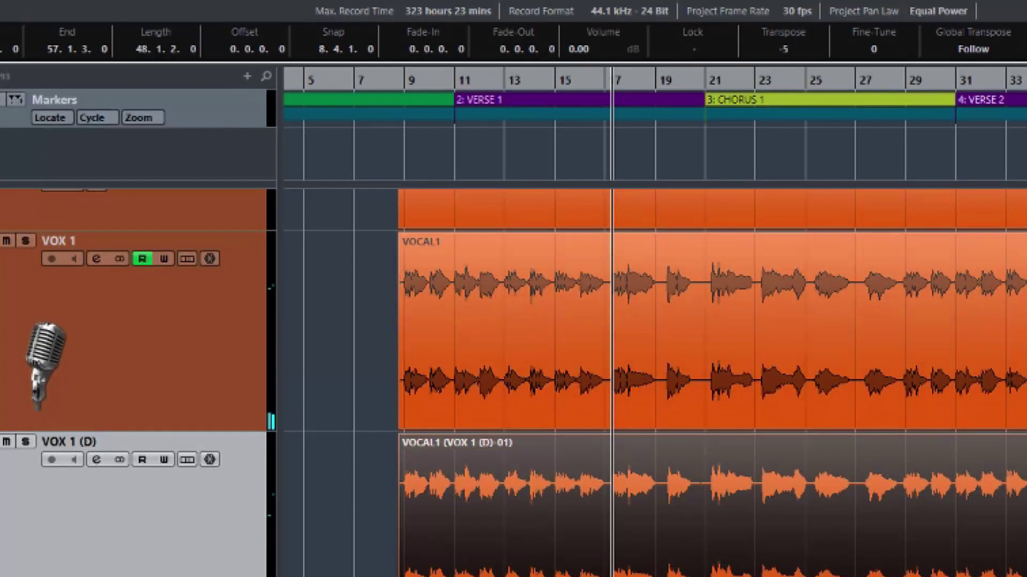
Step: Try transposing the event on VOX 1 (D) track 38 to 3 during playback, with the track's volume at -12.2
left_click(481, 576)
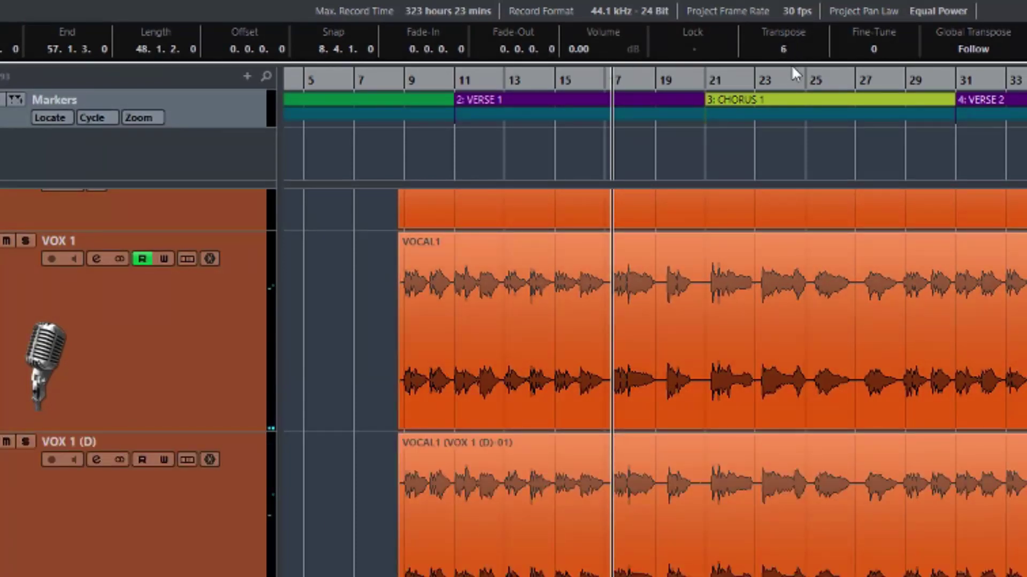
key("space")
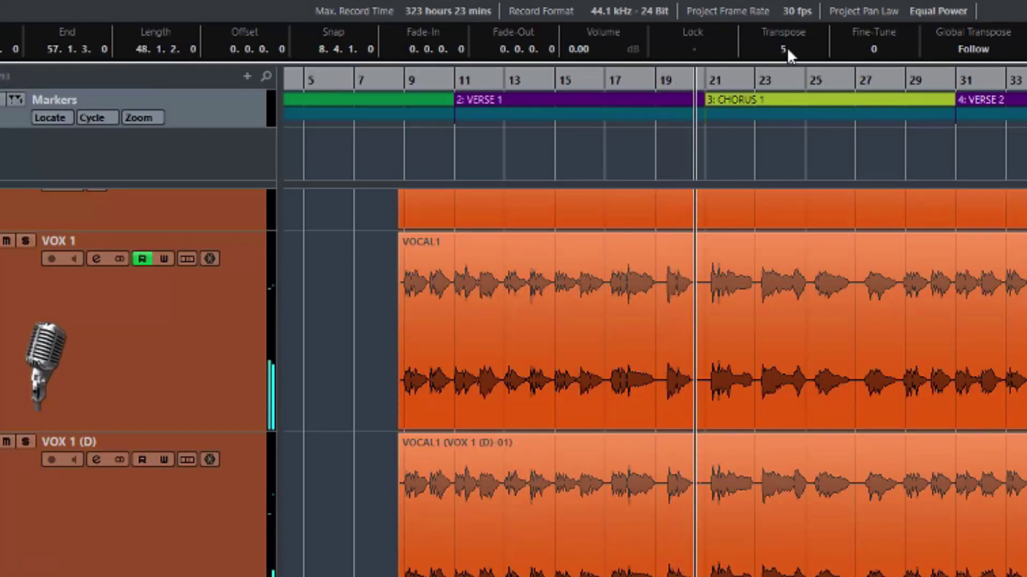
left_click_drag(787, 47, 787, 55)
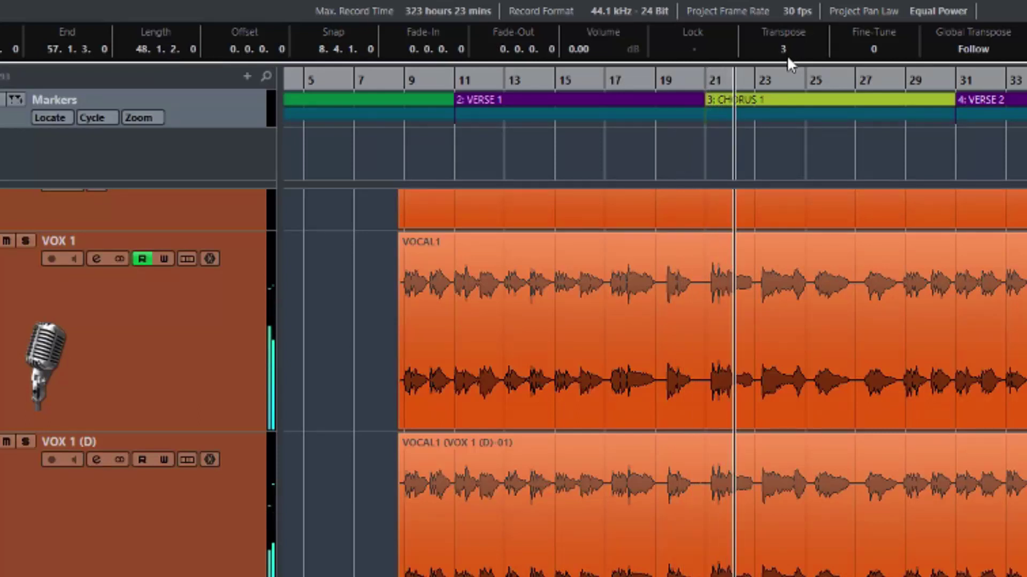
left_click_drag(788, 56, 787, 60)
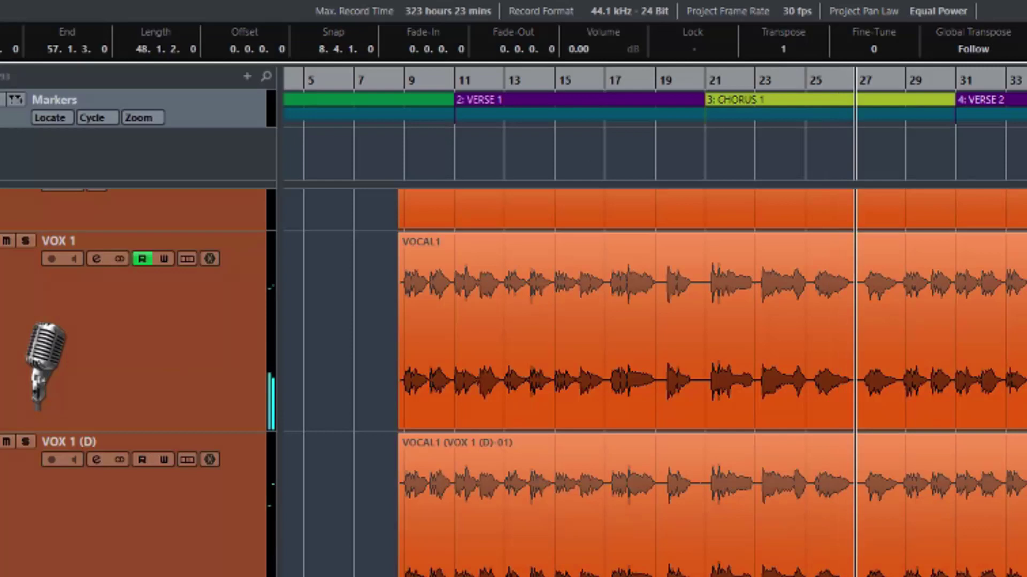
left_click(134, 524)
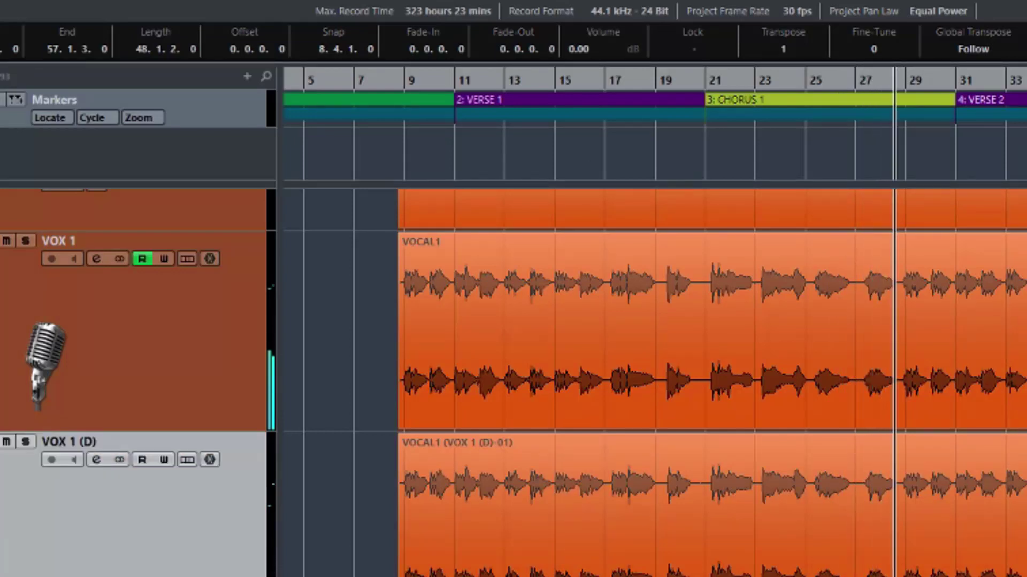
scroll(790, 49, "up", 2)
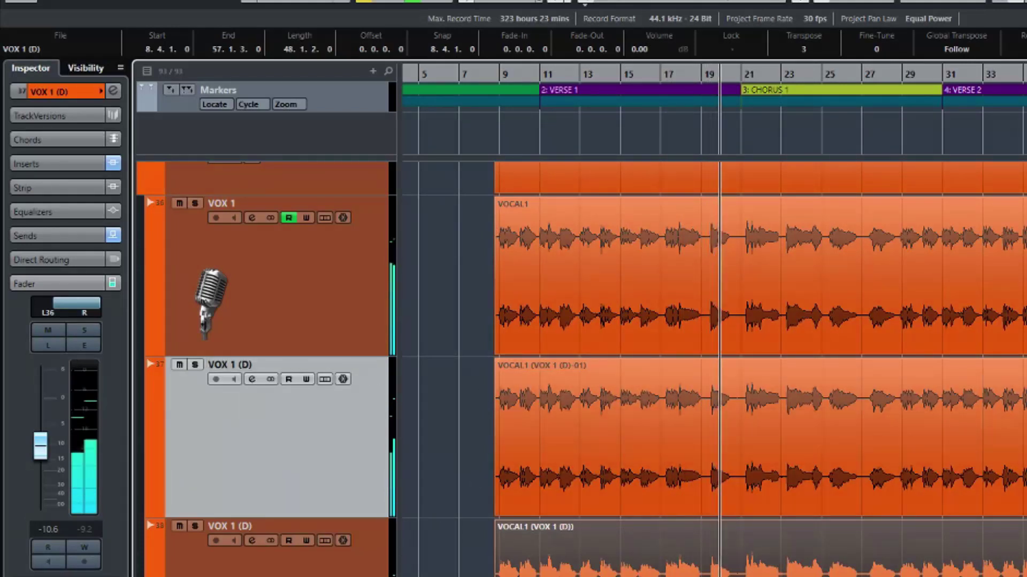
key("Down")
left_click_drag(41, 460, 41, 460)
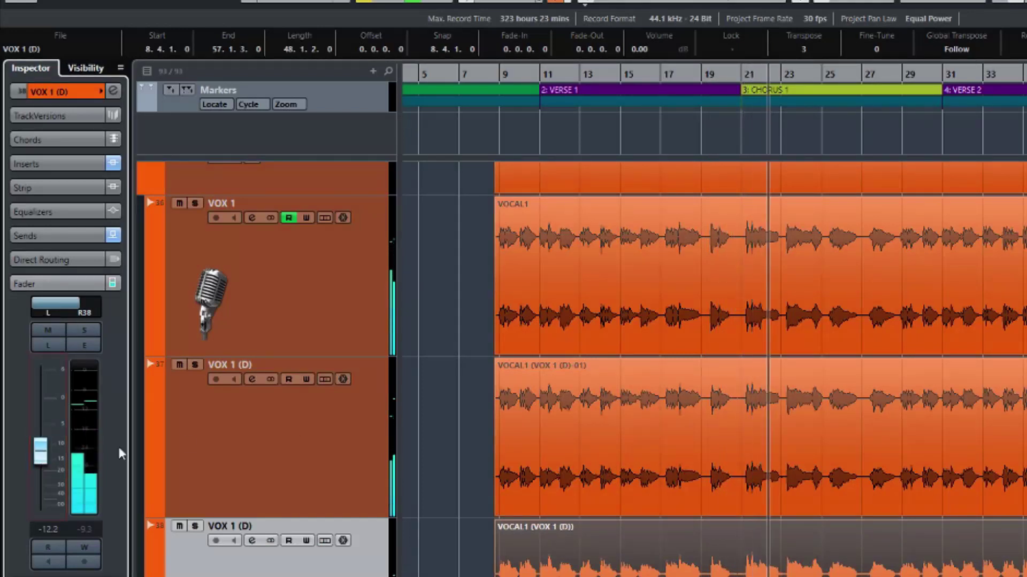
Step: Audition different transpositions of the VOCAL1 (VOX 1 (D)-01) event on track 37 during playback and set it to 12
left_click(298, 435)
left_click(580, 397)
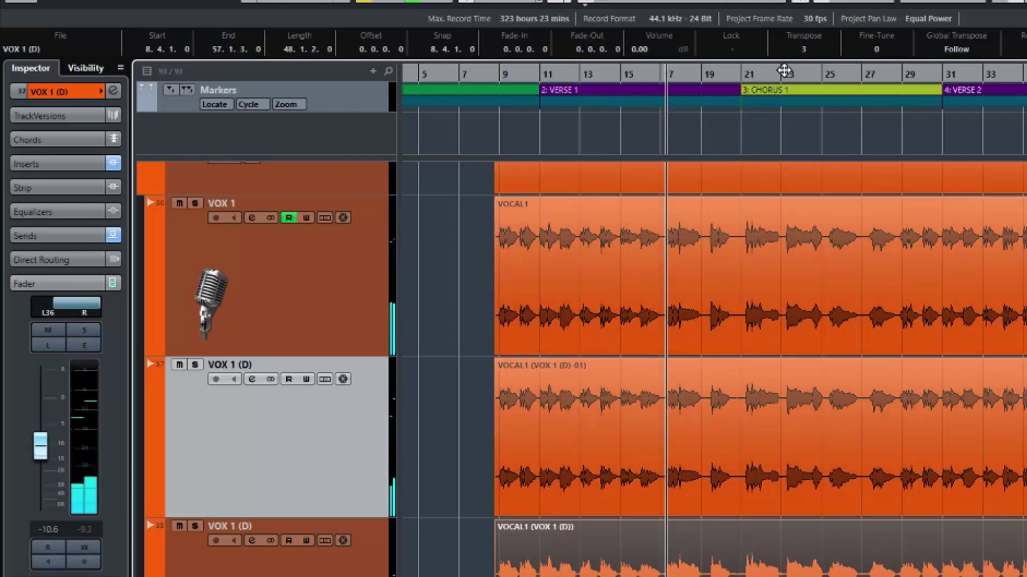
key("Up")
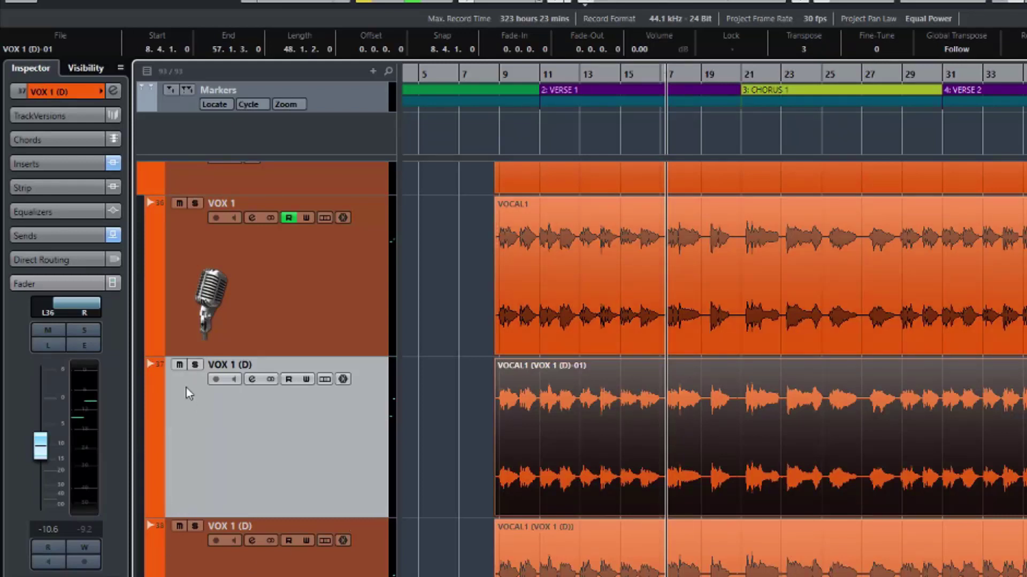
key("space")
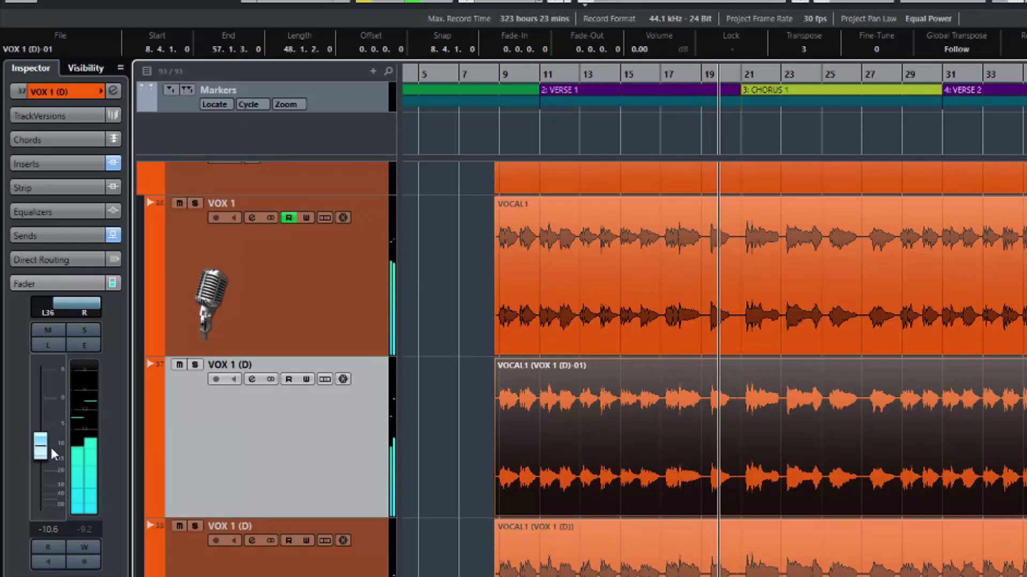
scroll(804, 51, "down", 2)
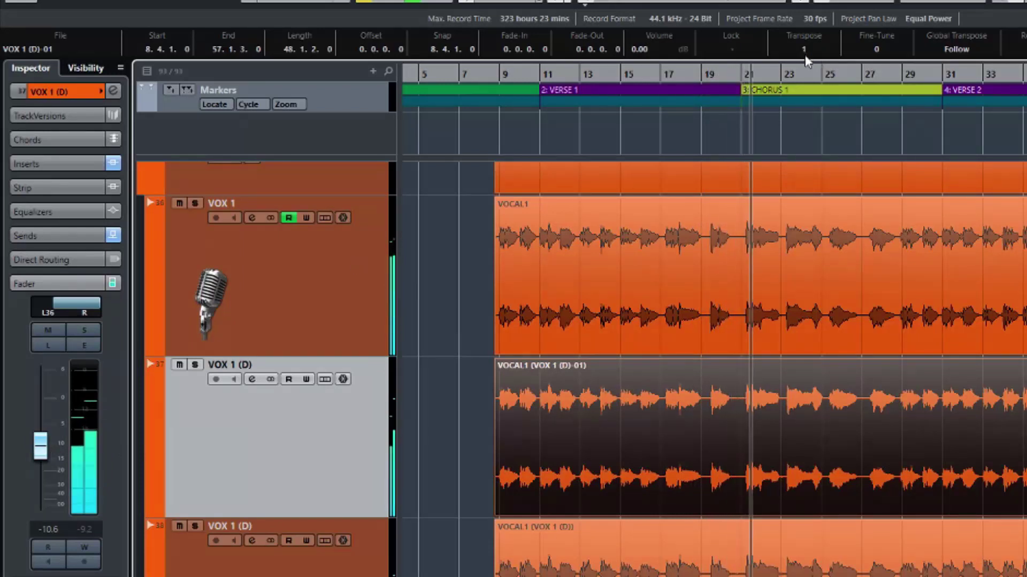
scroll(807, 49, "up", 4)
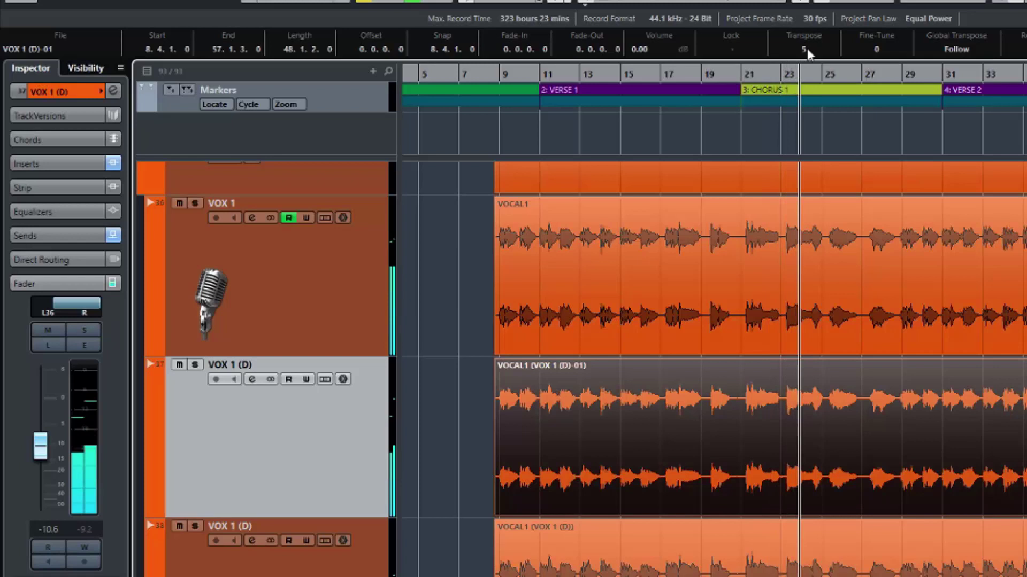
scroll(807, 50, "up", 5)
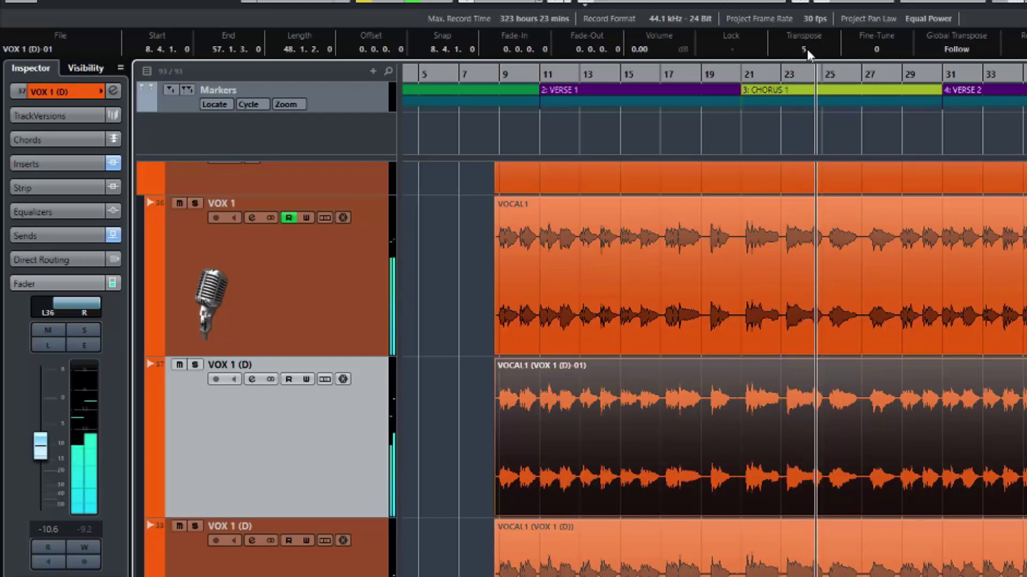
scroll(812, 40, "up", 2)
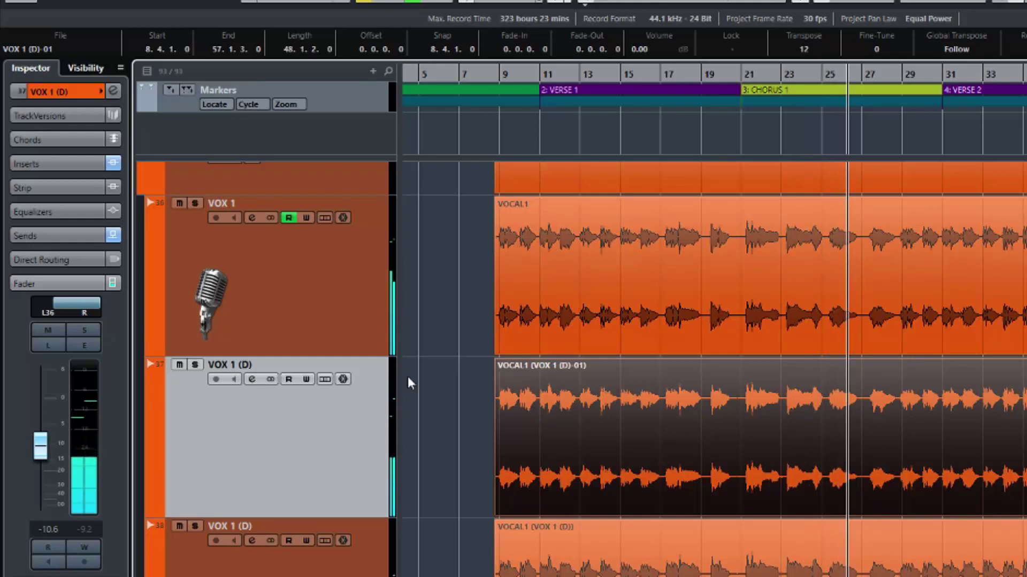
Step: Solo both VOX 1 (D) tracks and pan them apart, track 37 to R16 and track 38 to L2
left_click(372, 576)
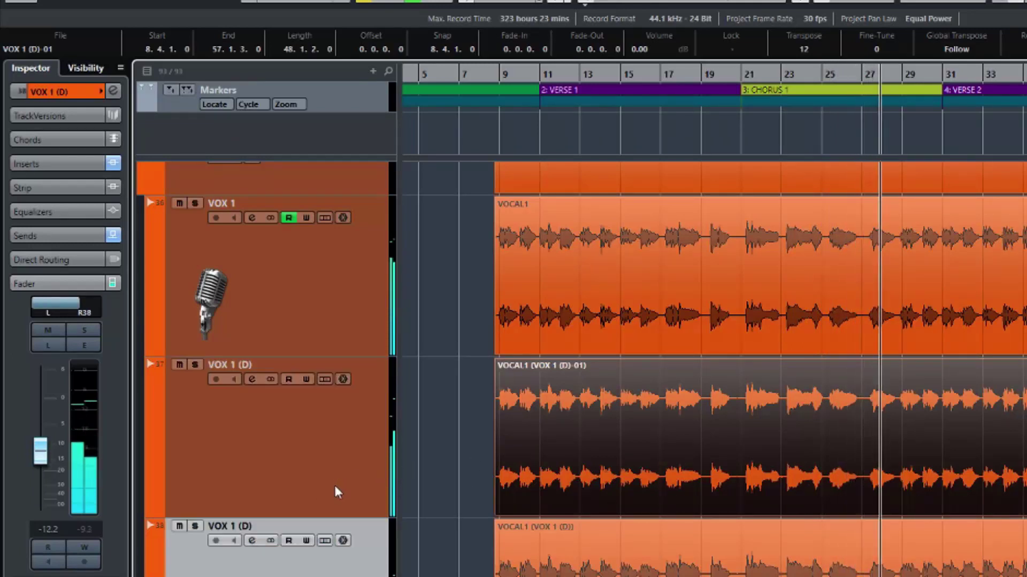
left_click(195, 365)
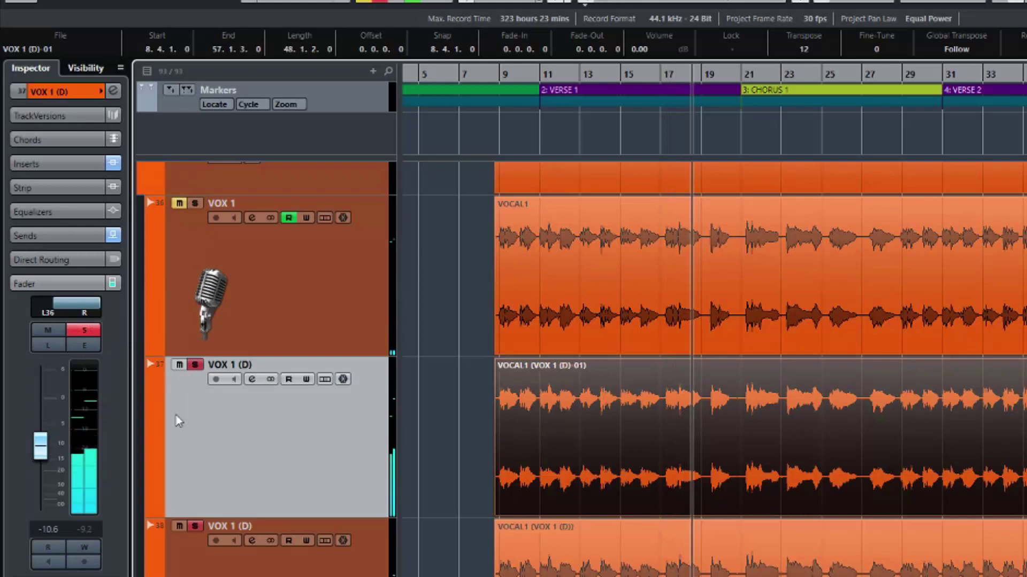
left_click_drag(59, 310, 75, 309)
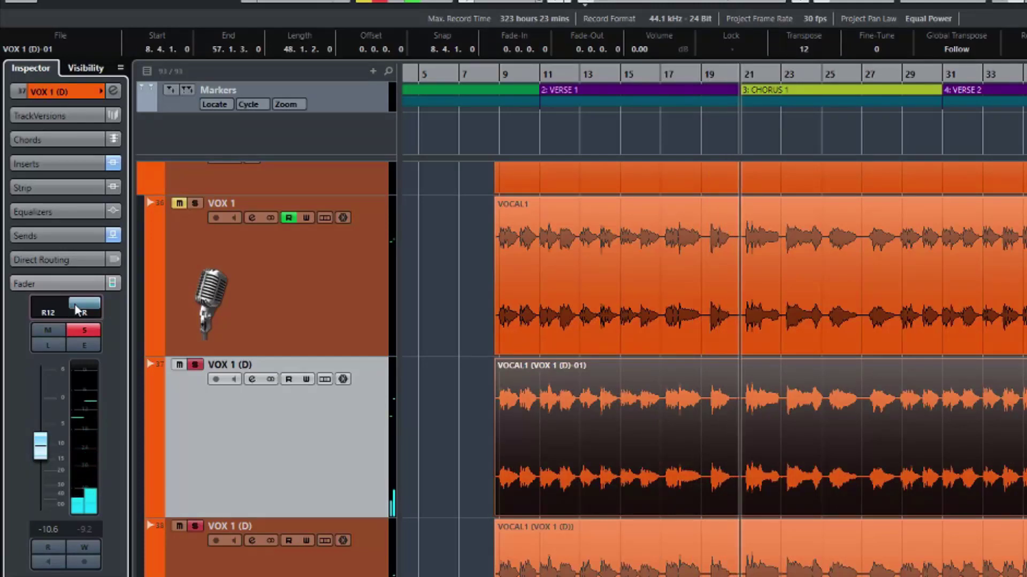
left_click_drag(75, 309, 65, 315)
key("Down")
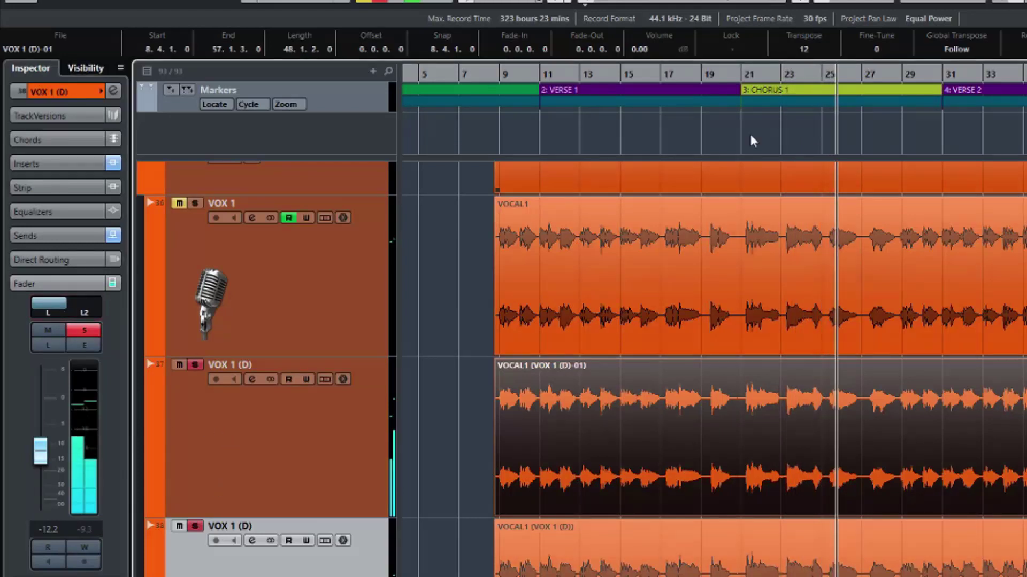
Step: Set the transpose of the event on VOX 1 (D) track 38 to 12 and its fine-tune to 20
left_click(781, 531)
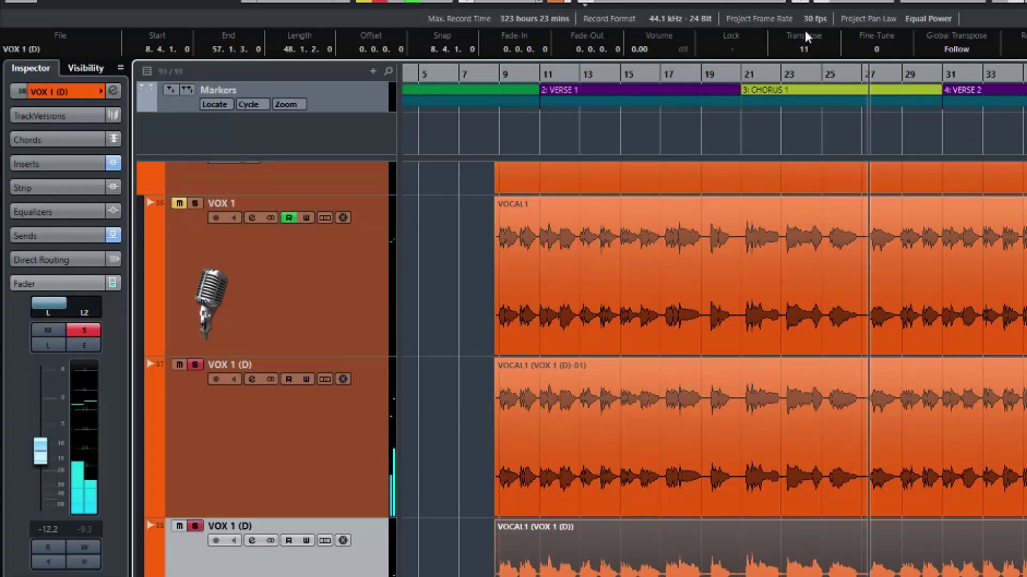
scroll(803, 28, "up", 1)
scroll(880, 31, "up", 4)
scroll(880, 32, "up", 7)
left_click_drag(881, 18, 882, 1)
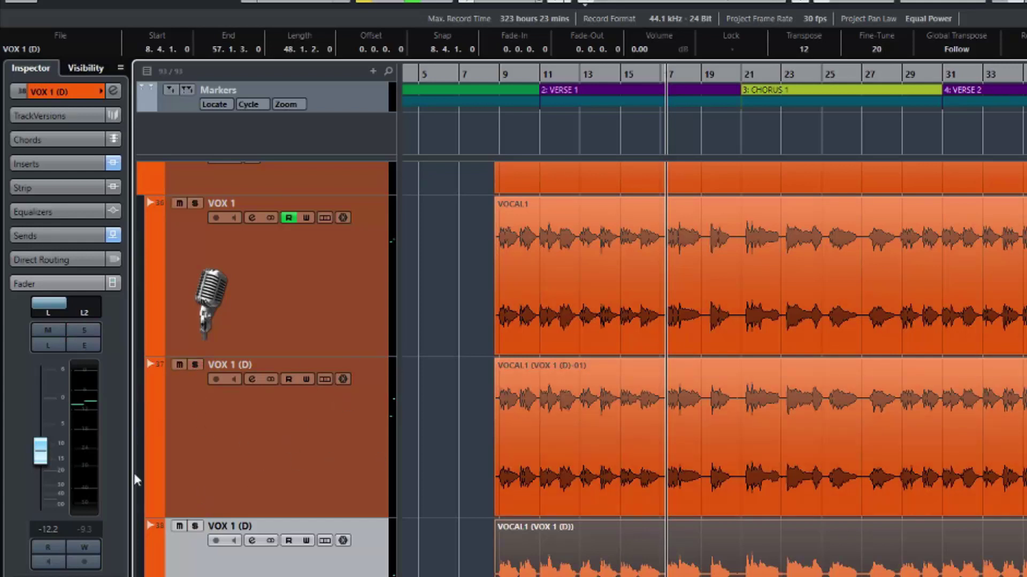
Step: Set the volume of VOX 1 (D) track 37 to -13.1, temporarily muting track 38 to judge the level
left_click(211, 464)
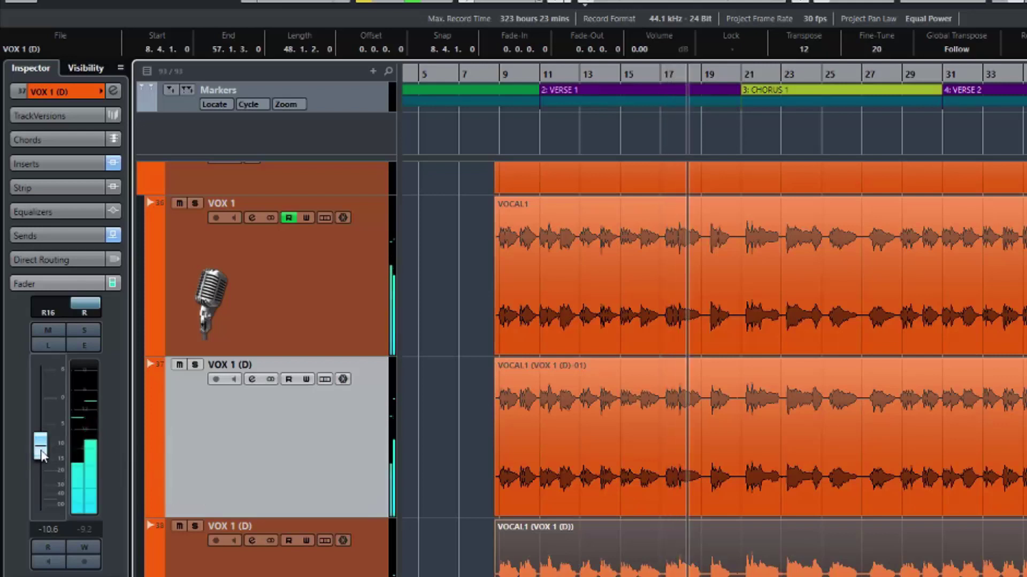
left_click_drag(41, 455, 45, 467)
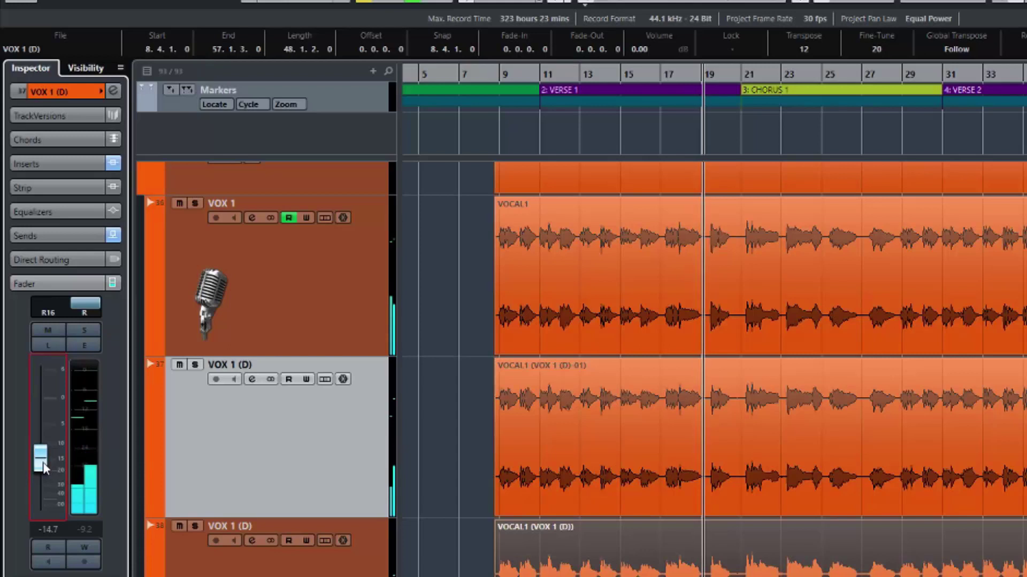
left_click(179, 526)
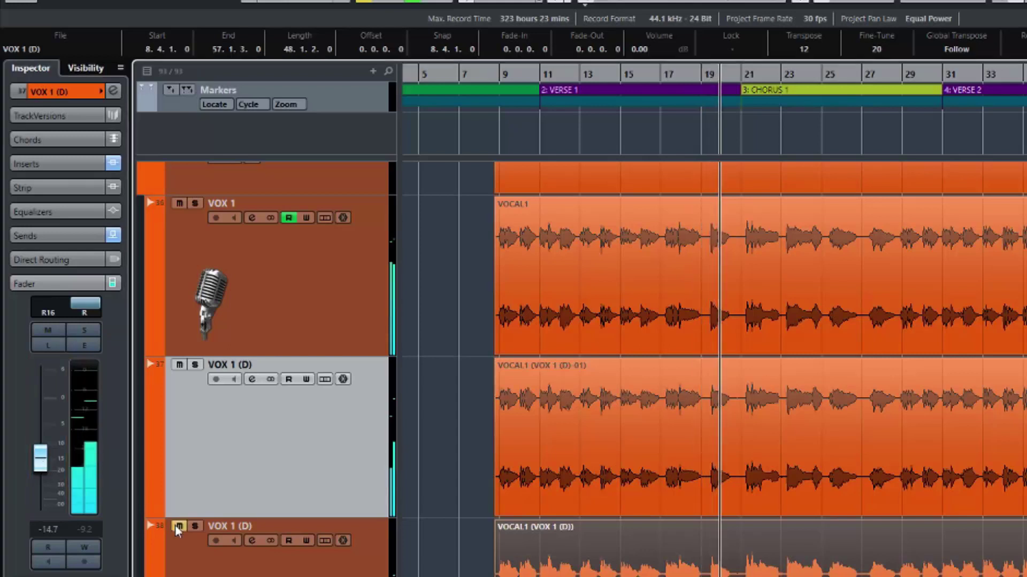
mouse_move(40, 458)
left_mouse_down()
mouse_move(40, 470)
mouse_move(40, 459)
left_mouse_up()
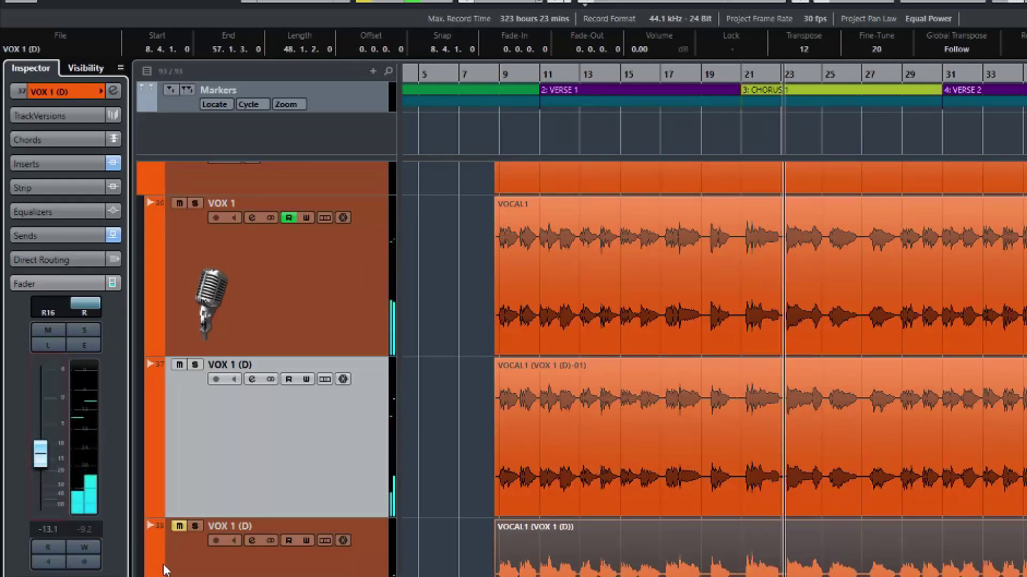
left_click(179, 527)
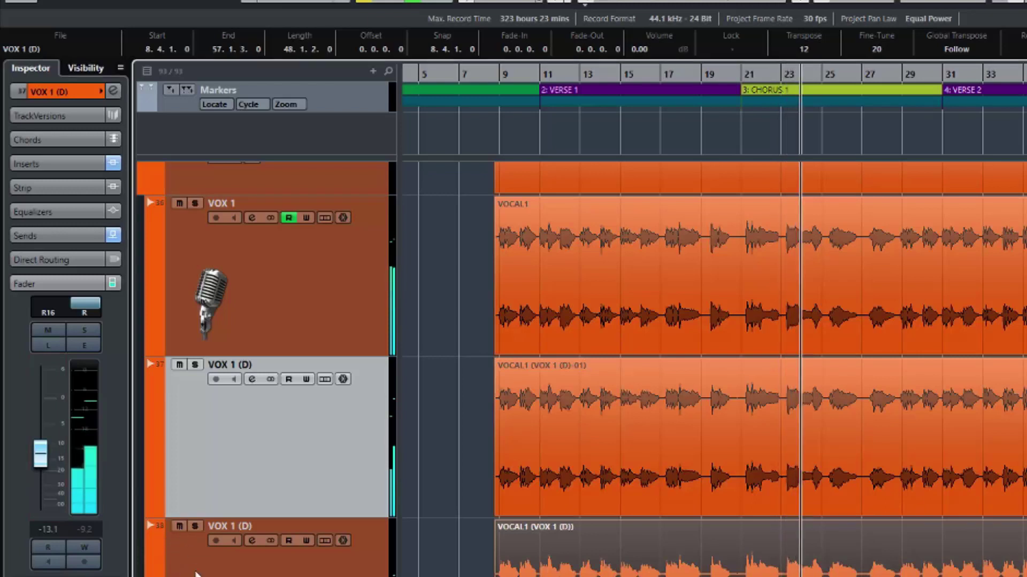
Step: Lower the volume of VOX 1 (D) track 38 to -15.3, temporarily muting track 37, and audition both doubles with the lead
left_click(177, 556)
mouse_move(40, 458)
left_mouse_down()
mouse_move(41, 470)
mouse_move(46, 463)
left_mouse_up()
left_click(180, 364)
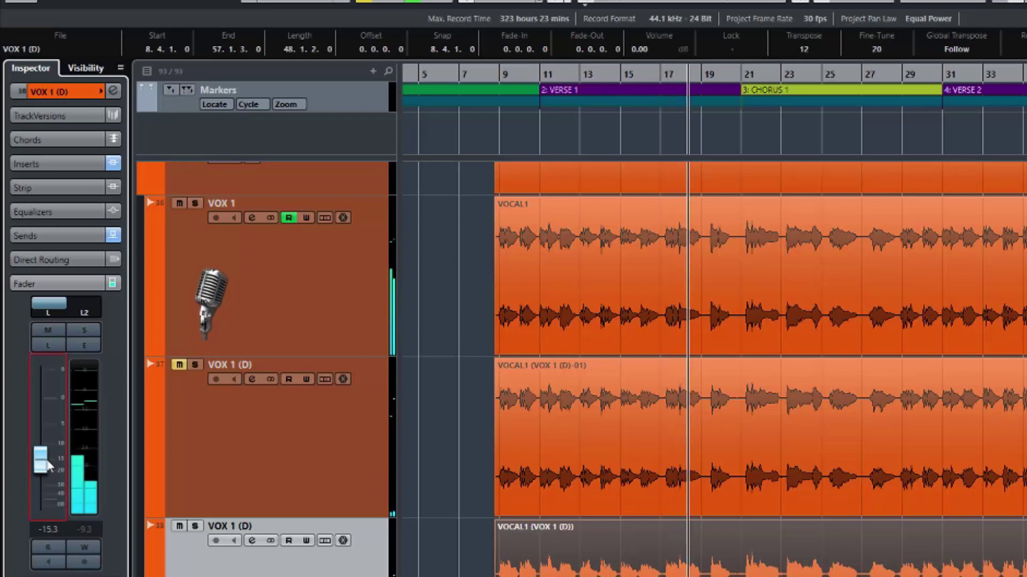
left_click(179, 365)
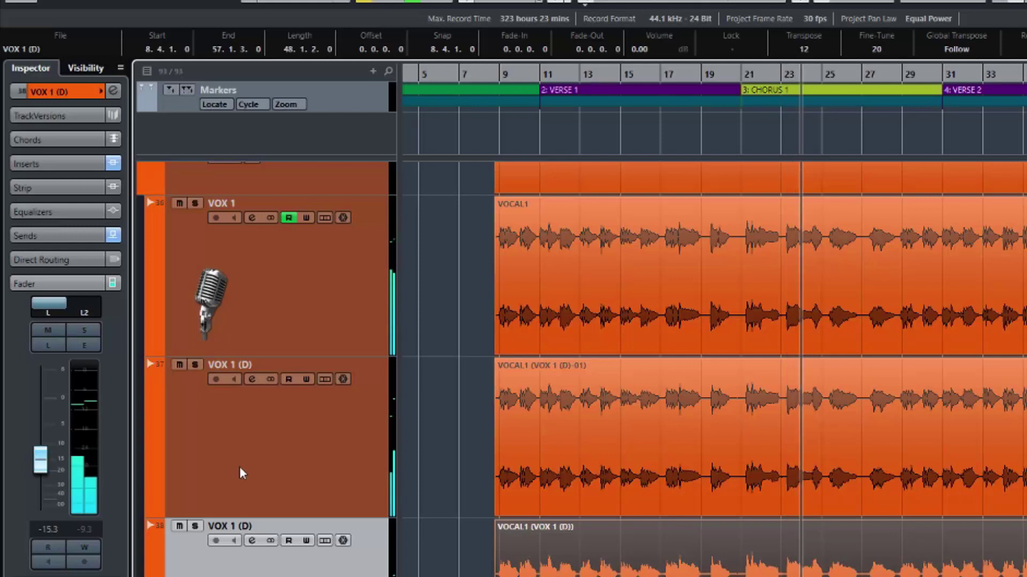
key("space")
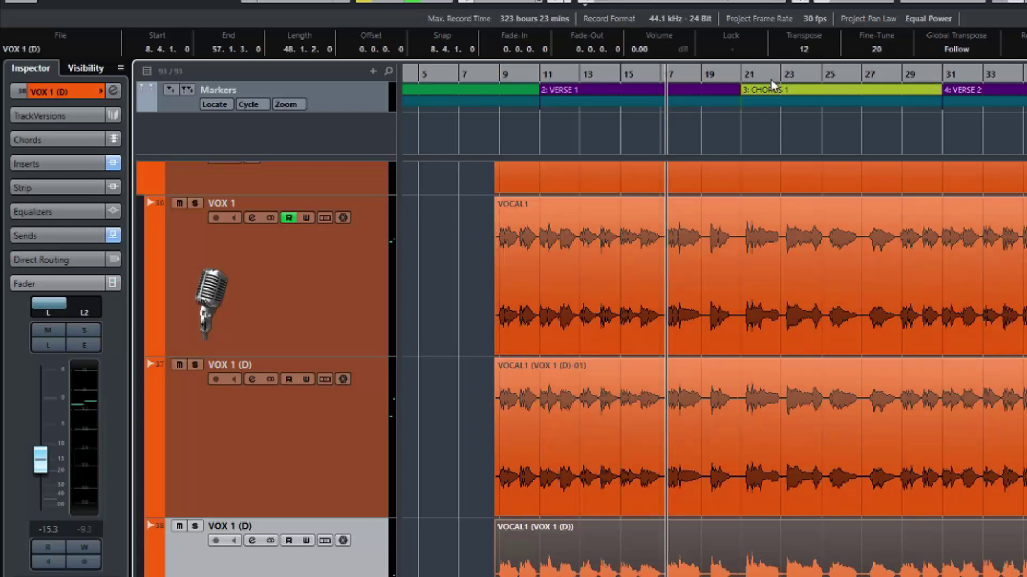
Step: Open the track 38 event for VariAudio Pitch & Warp editing and raise the segments in bars 15–38, bringing the long bar 28 segment to B3
double_click(727, 463)
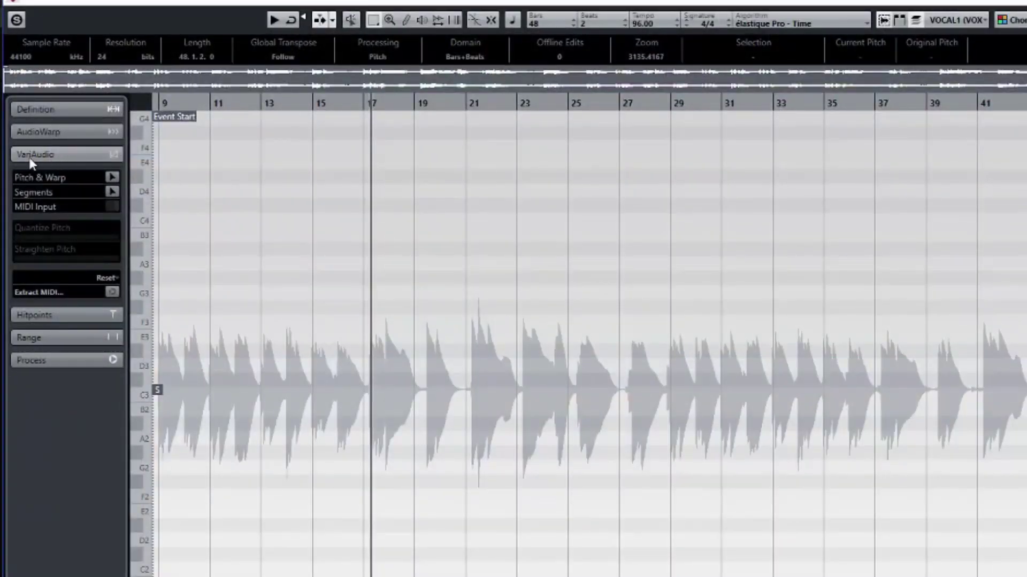
left_click(112, 177)
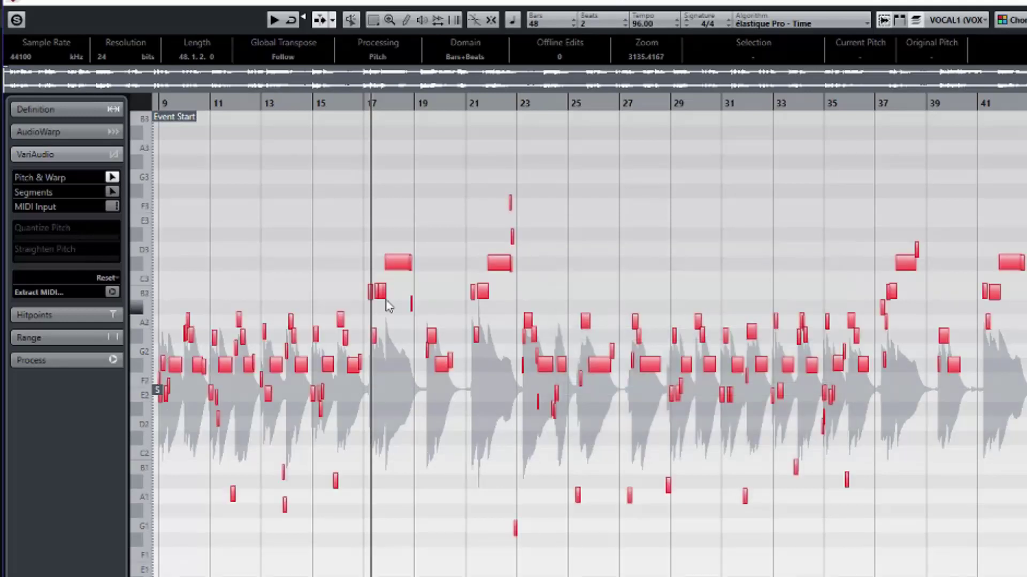
left_click_drag(330, 223, 917, 561)
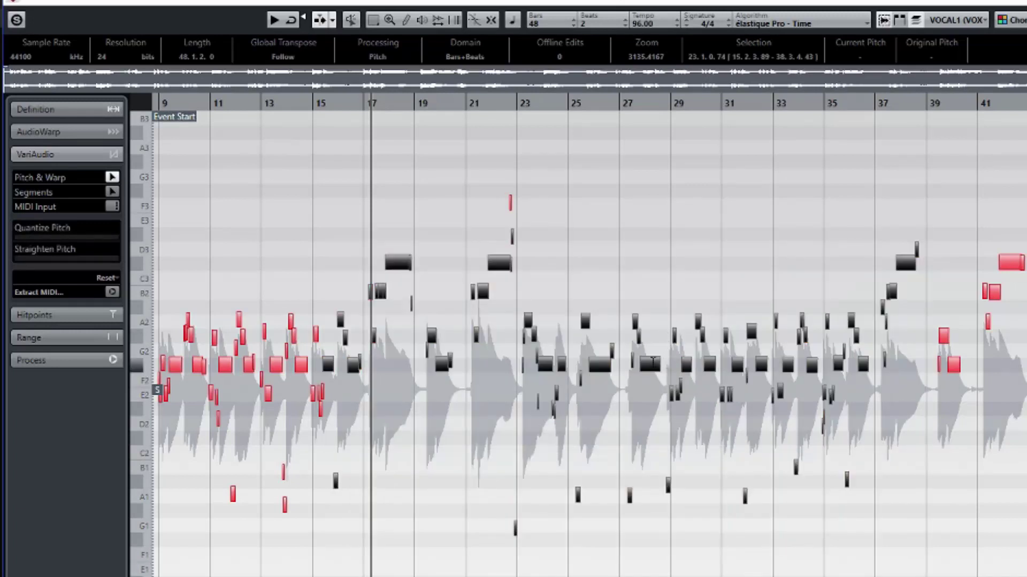
left_click_drag(651, 362, 657, 423)
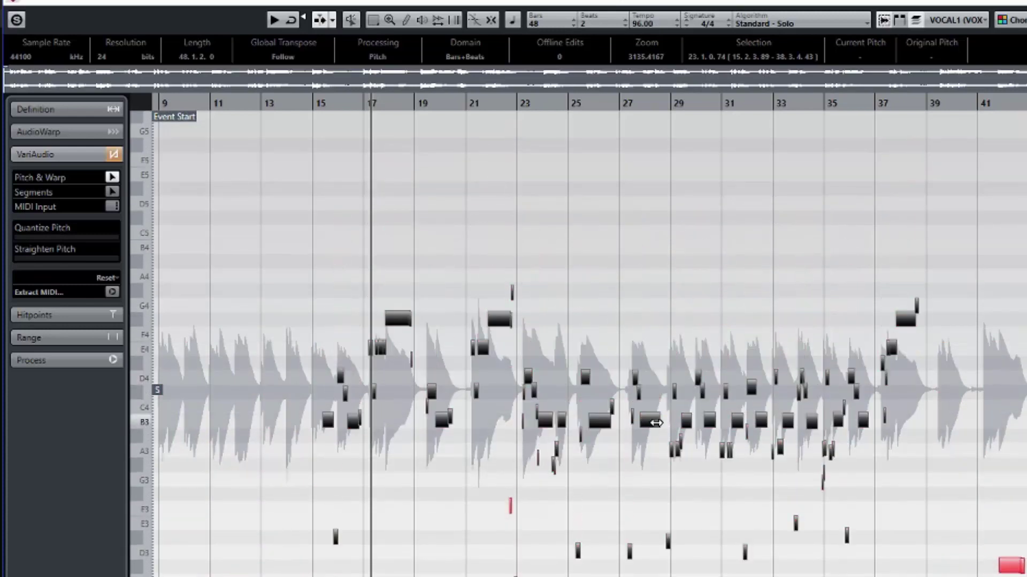
Step: Undo the VariAudio pitch raise on the vocal segments in bars 15–38
key("ctrl+z")
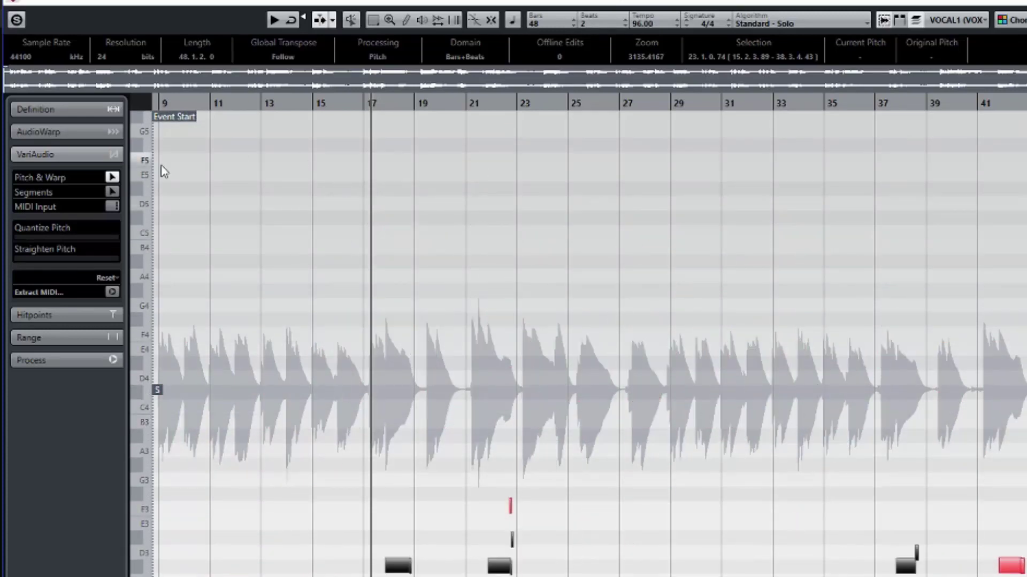
left_click(118, 177)
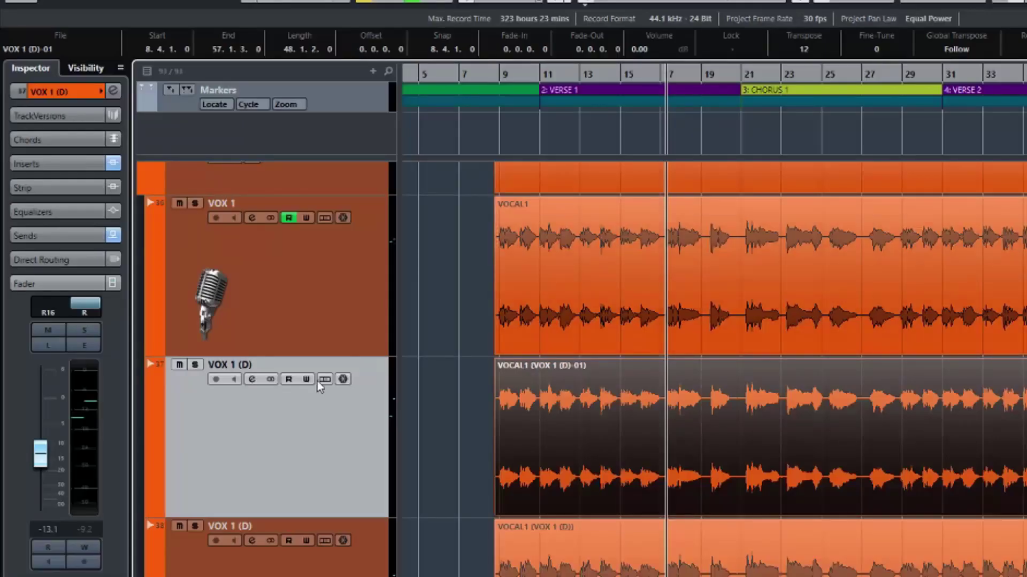
Step: Open the channel settings of VOX 1 (D) track 37 and load Melodyne in insert slot 6
left_click(252, 379)
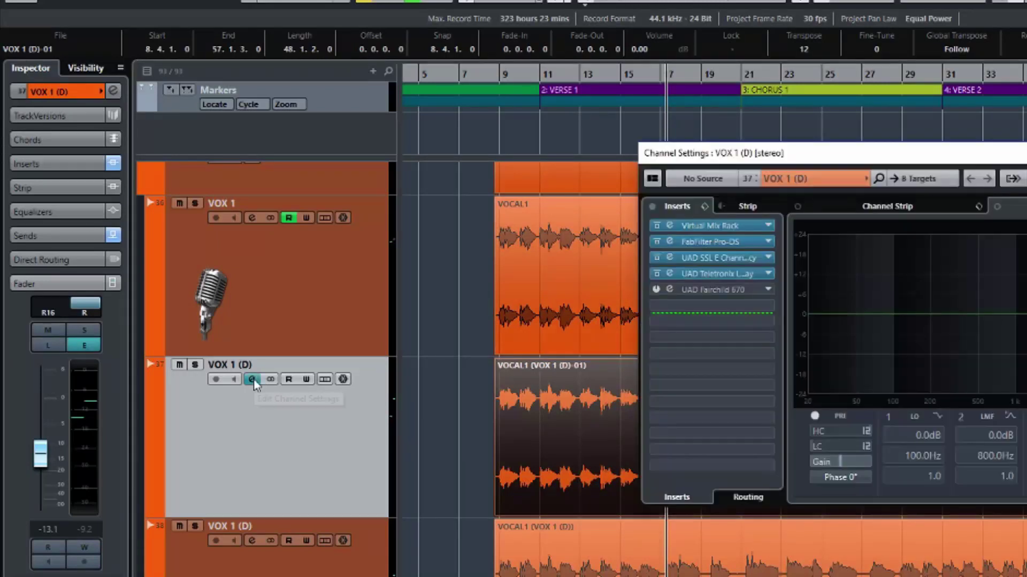
left_click_drag(771, 159, 741, 134)
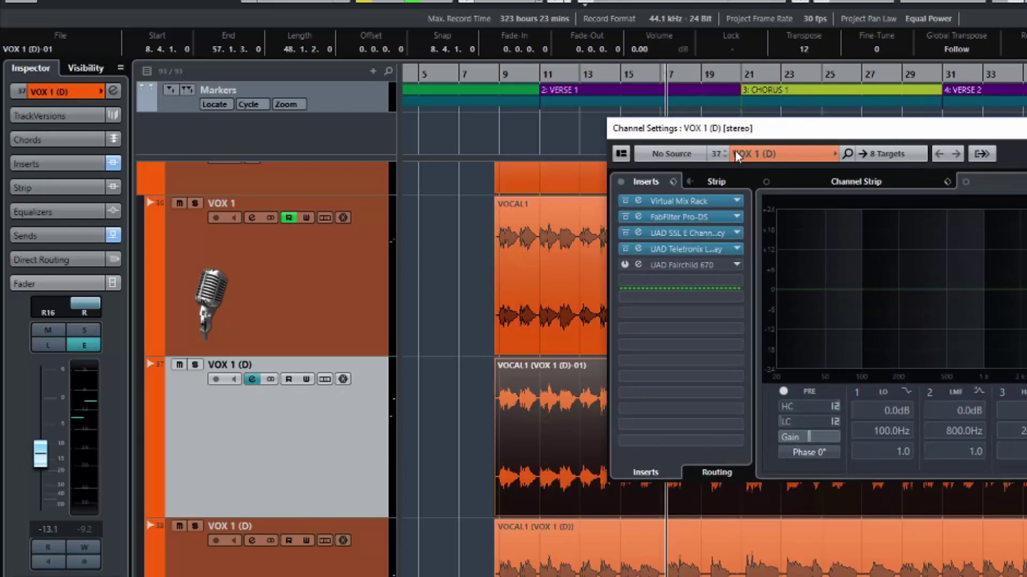
left_click(738, 279)
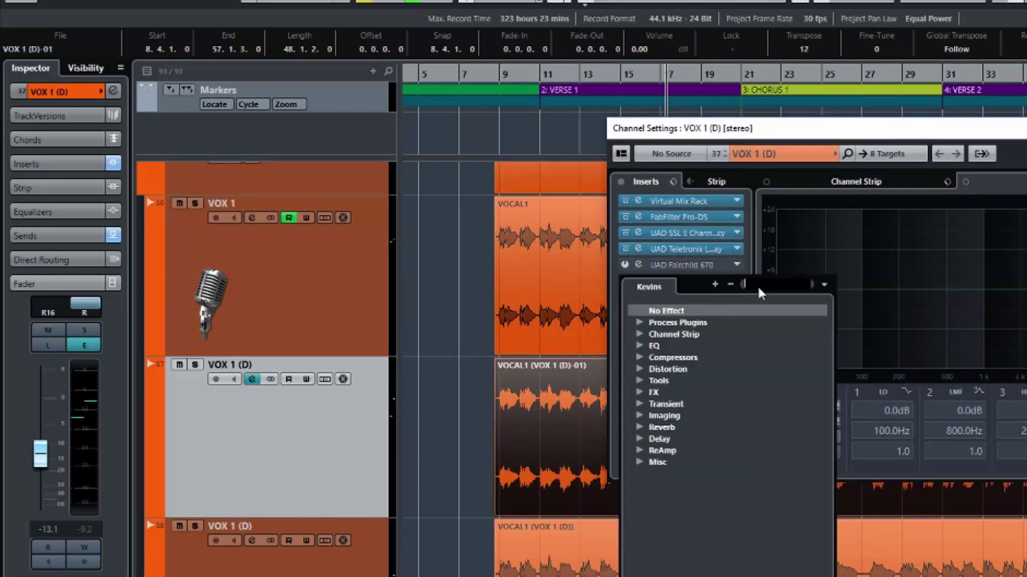
type("mel")
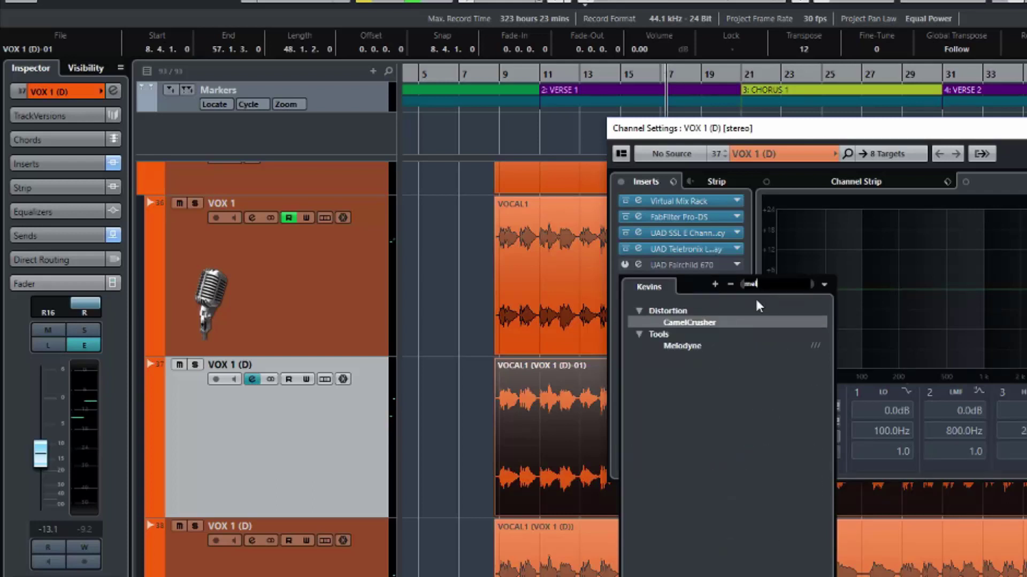
left_click(687, 347)
left_click(659, 340)
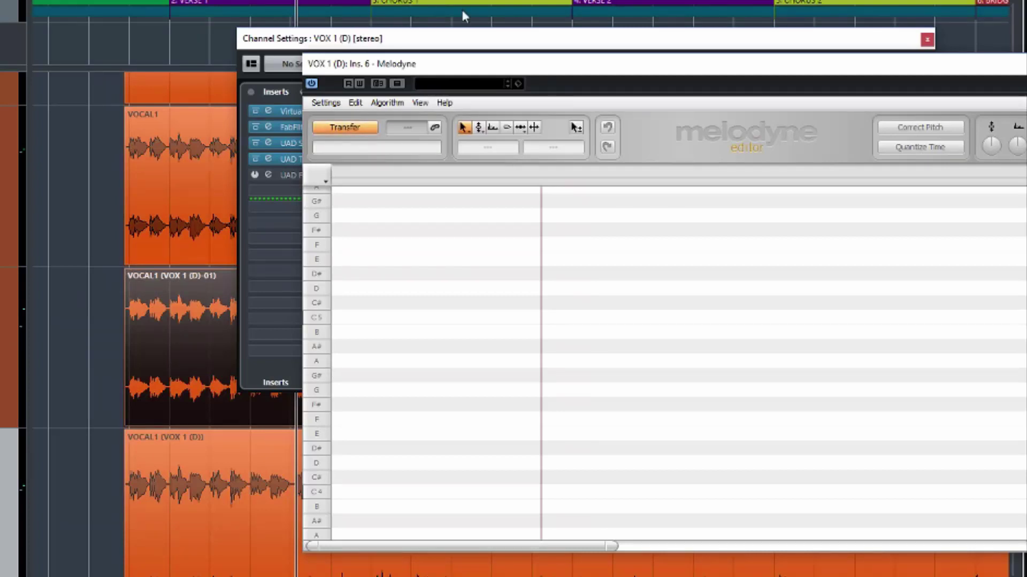
Step: Transfer the track 37 vocal from bar 17 to bar 22 into Melodyne during playback and bring the captured notes into view
mouse_move(525, 67)
left_mouse_down()
mouse_move(386, 56)
mouse_move(530, 57)
mouse_move(523, 71)
mouse_move(513, 67)
left_mouse_up()
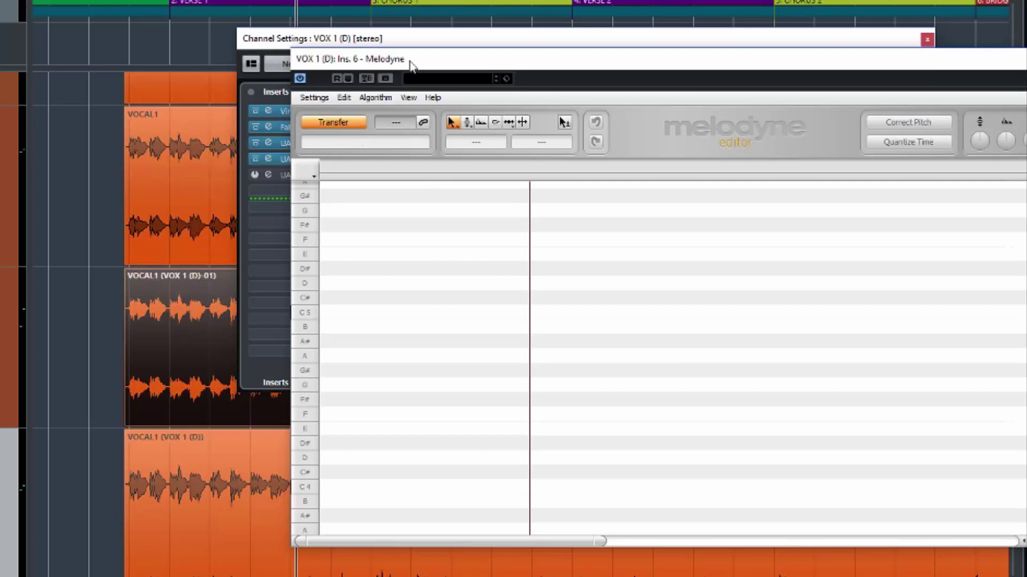
left_click_drag(410, 64, 275, 57)
key("space")
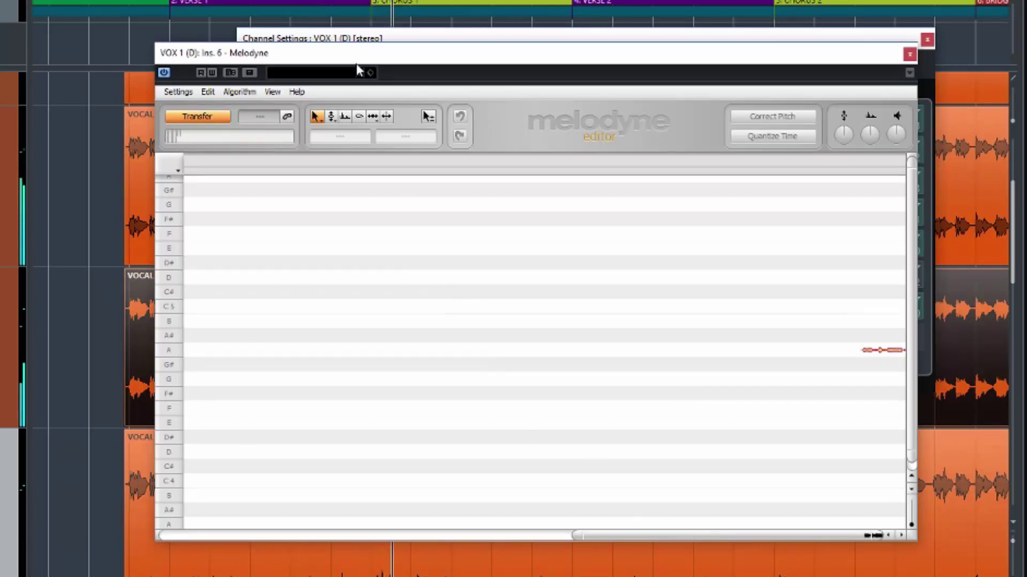
key("space")
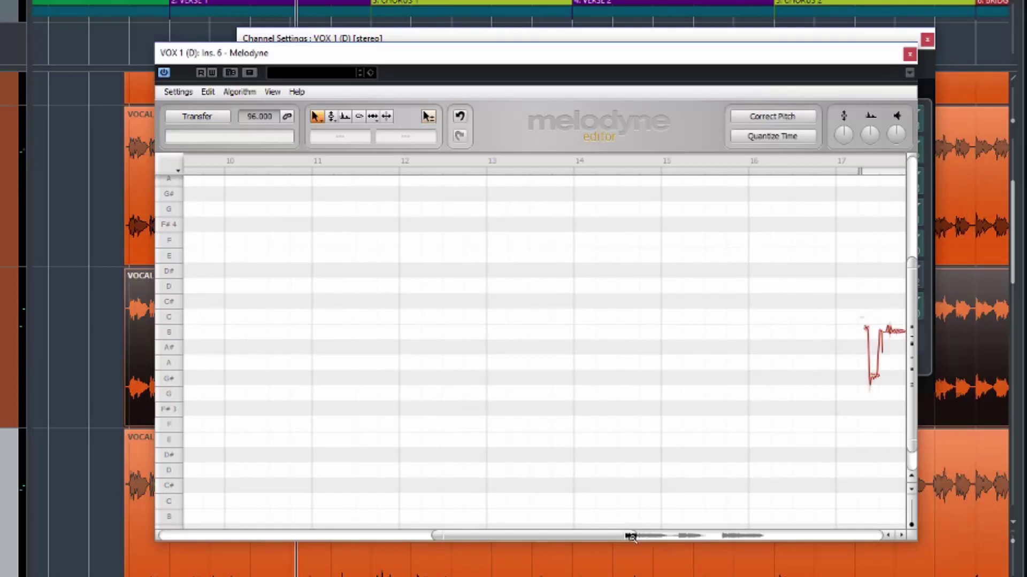
left_click_drag(614, 539, 749, 519)
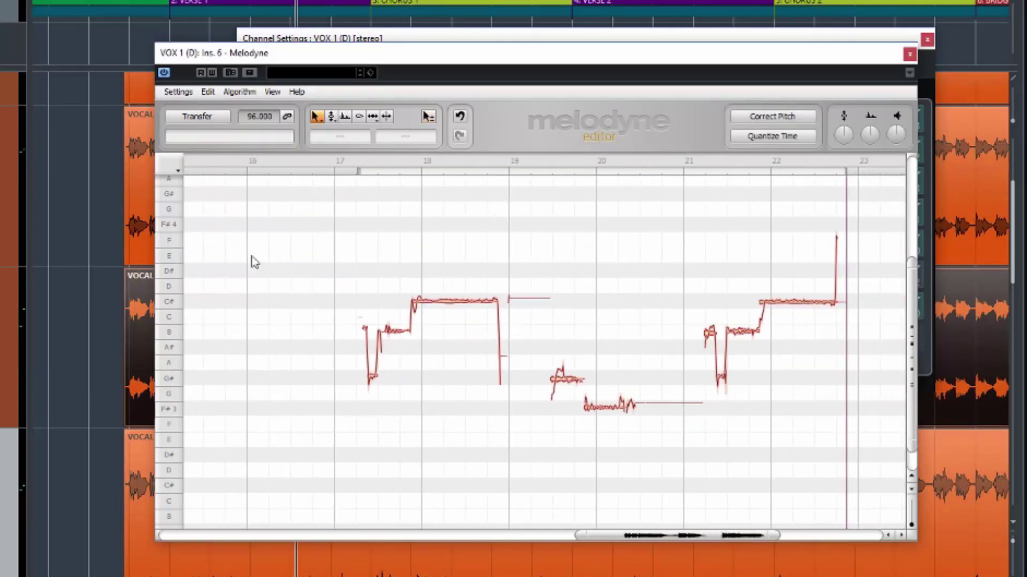
Step: Try raising all transferred Melodyne notes by seven semitones, audition the shift against the lead, and undo it
left_click_drag(271, 253, 890, 458)
left_click_drag(448, 308, 438, 195)
left_click(440, 211)
key("space")
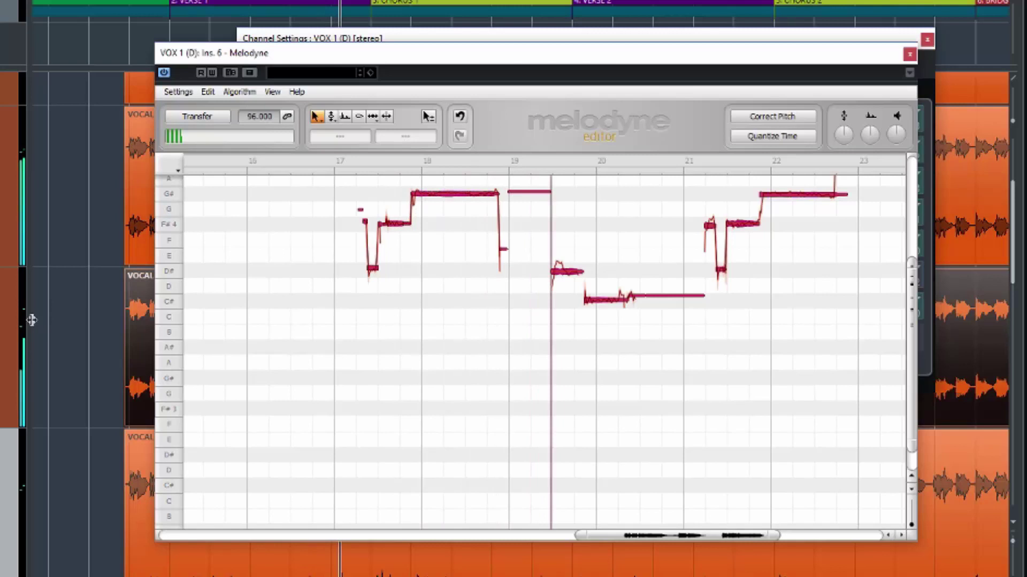
key("space")
key("ctrl+z")
key("ctrl+z")
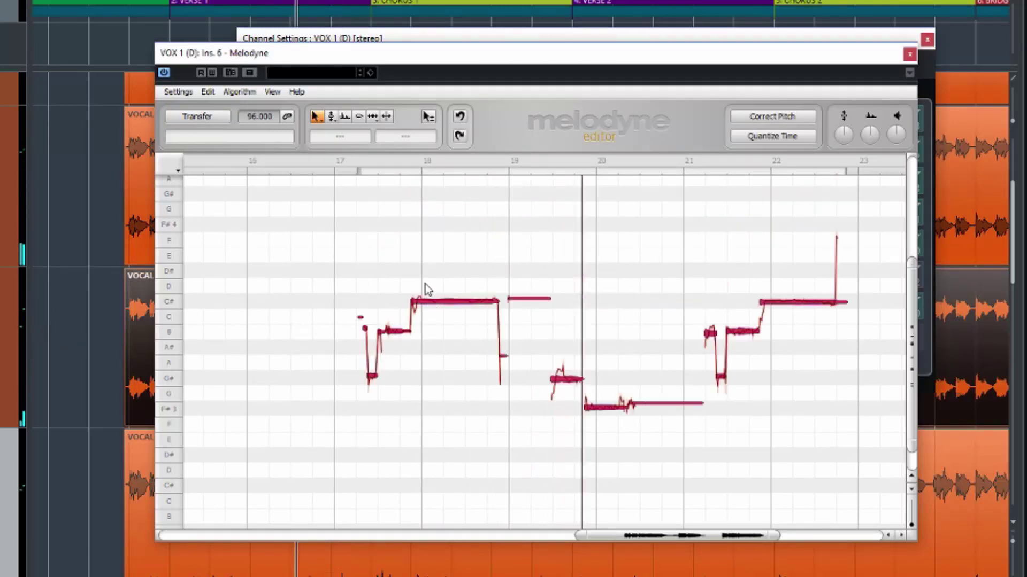
Step: Try raising all transferred Melodyne notes by one octave, audition them against the lead, and undo the shift
scroll(428, 290, "up", 3)
scroll(427, 290, "up", 1)
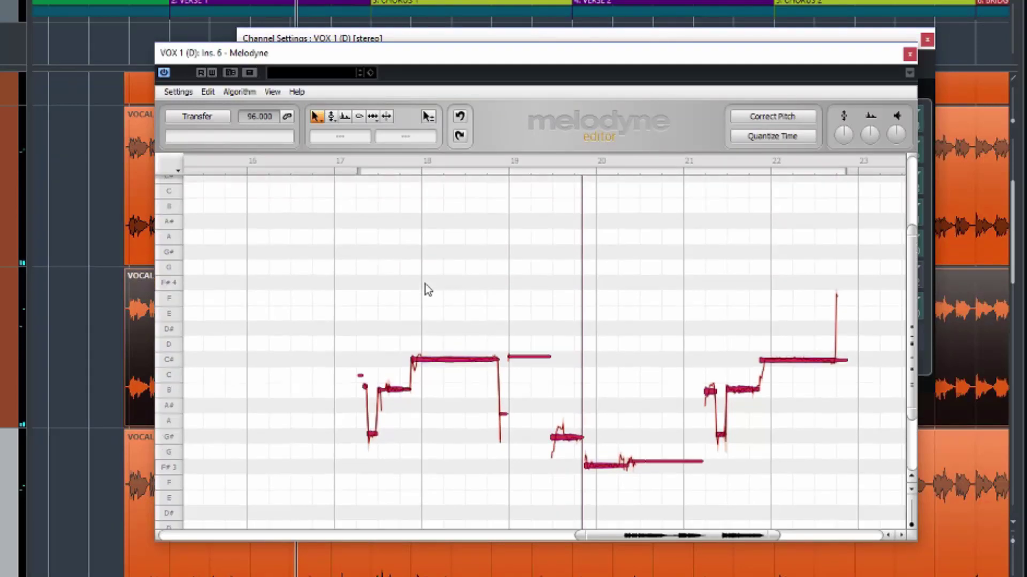
scroll(428, 290, "up", 1)
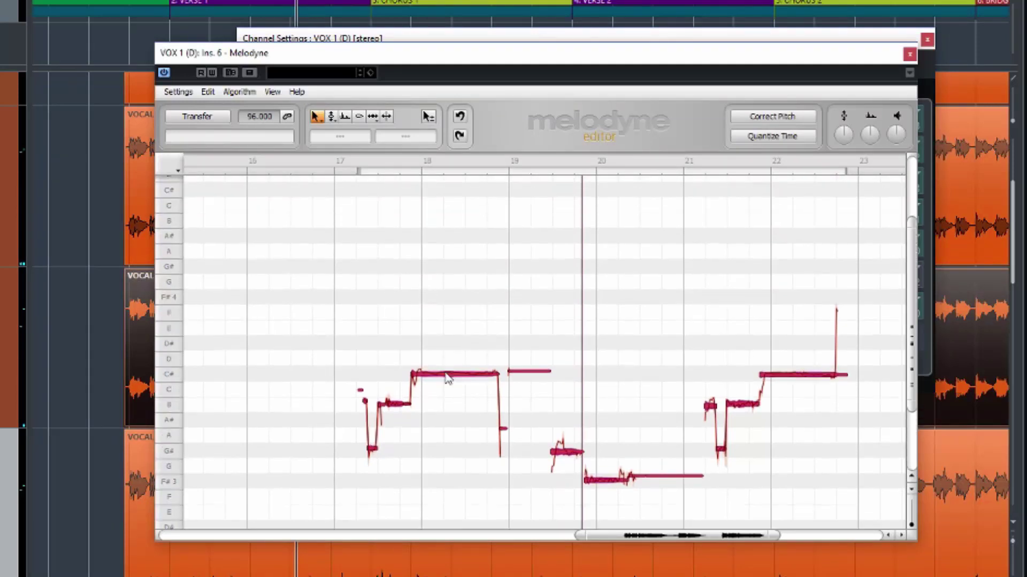
left_click_drag(448, 380, 428, 204)
key("space")
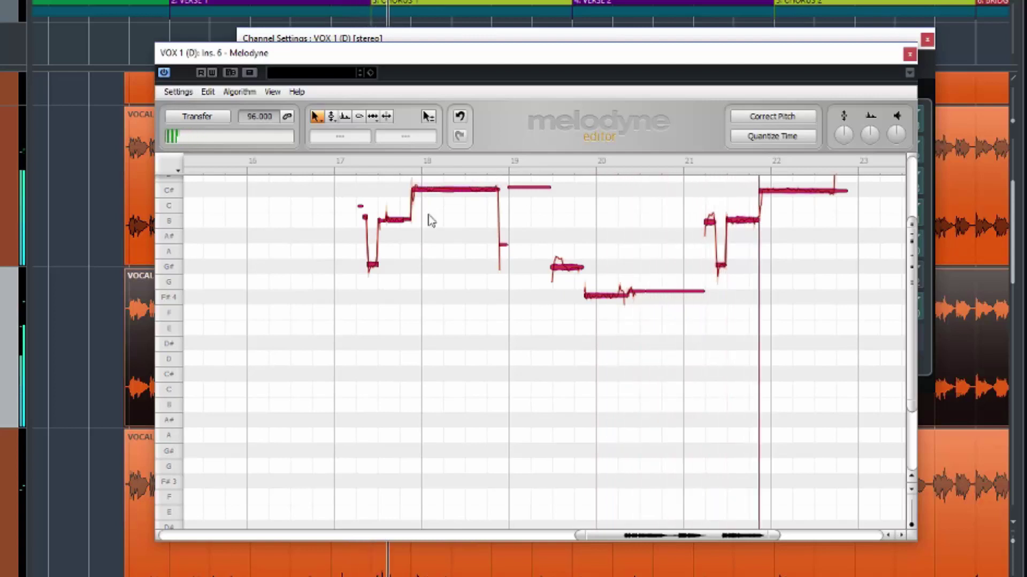
key("space")
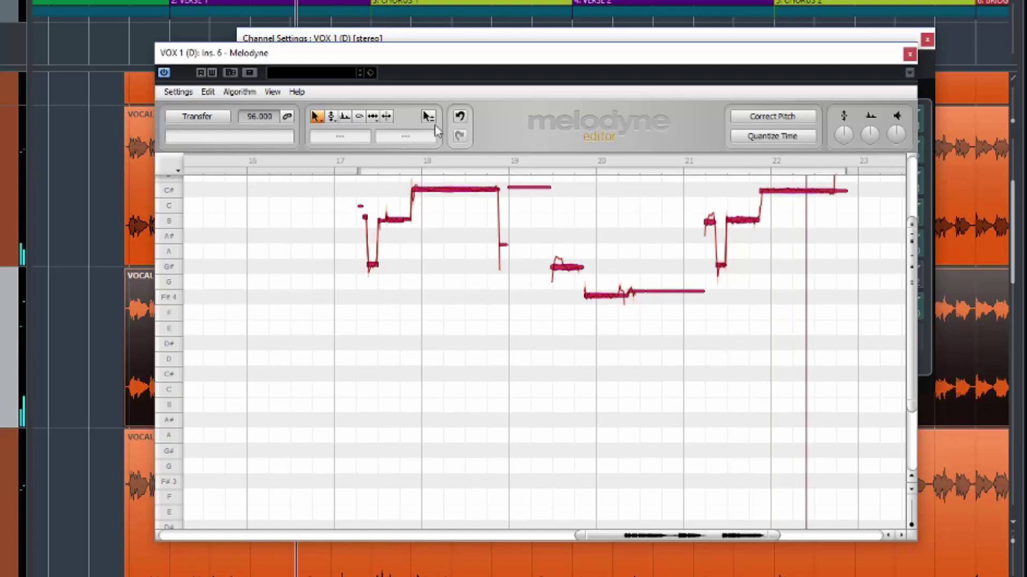
left_click(458, 120)
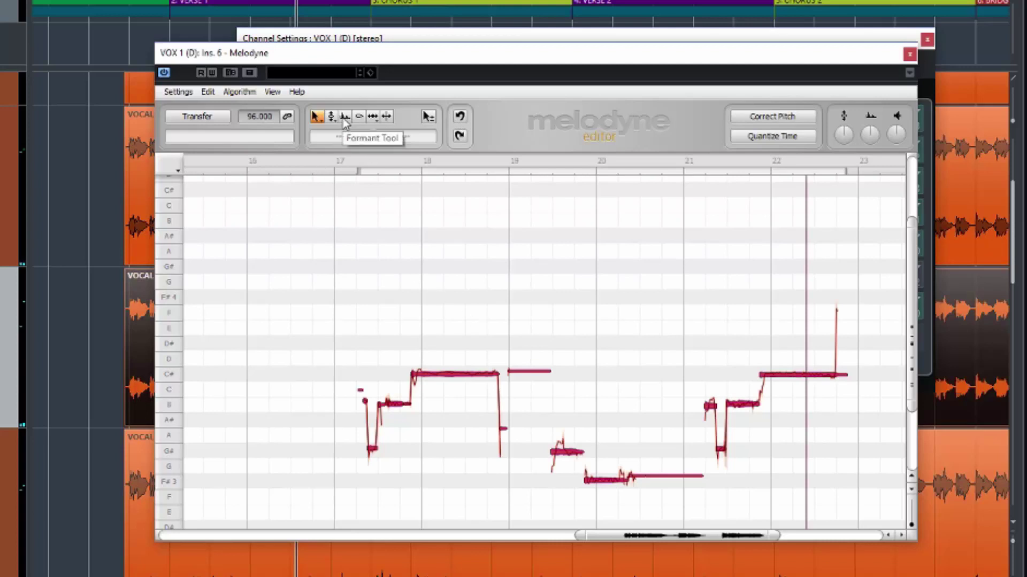
Step: Raise the formants of all transferred notes to +1198 ct with the Formant Tool and audition the result
left_click(334, 121)
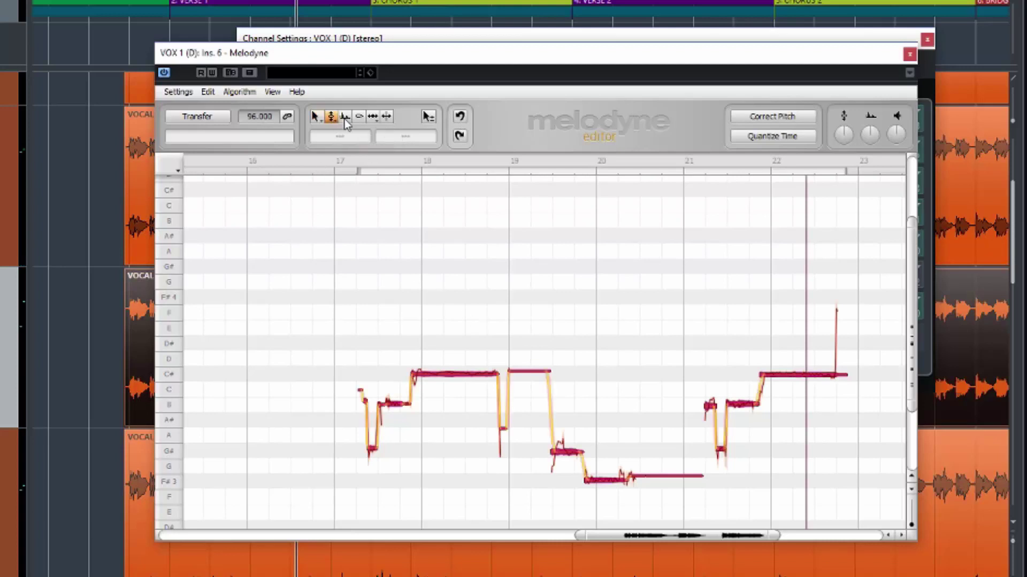
left_click(345, 122)
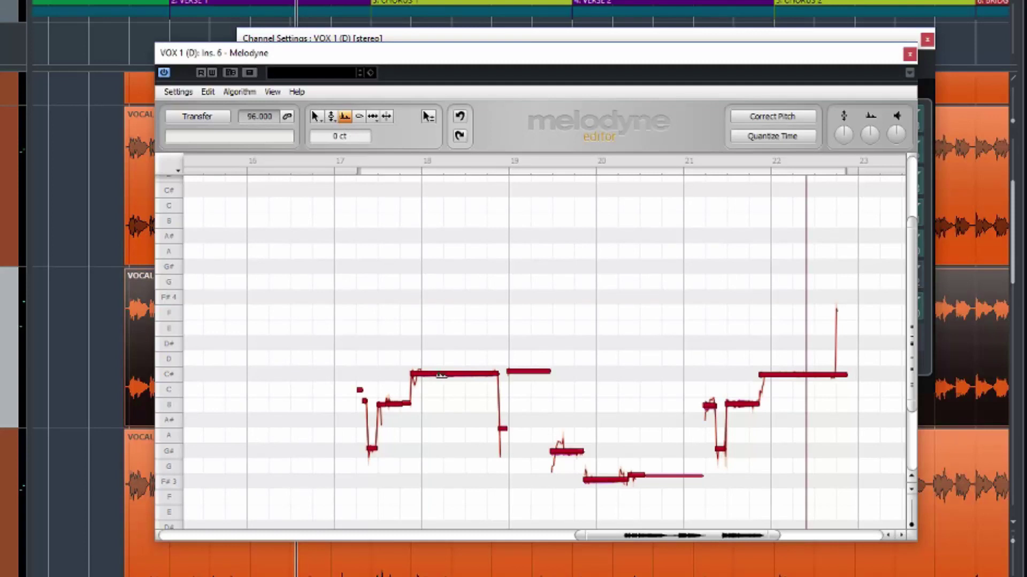
left_click_drag(440, 374, 427, 191)
key("space")
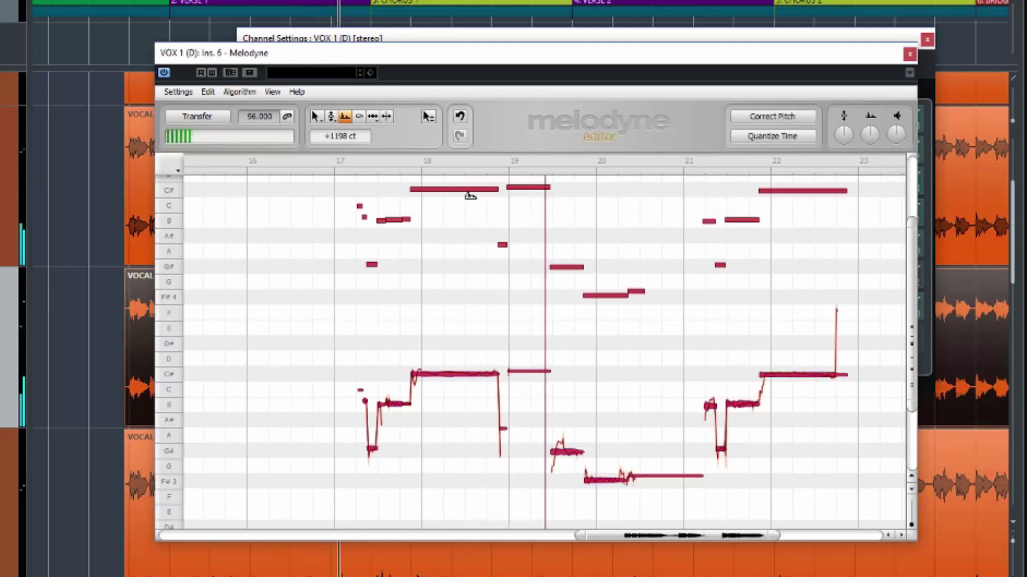
key("ctrl+a")
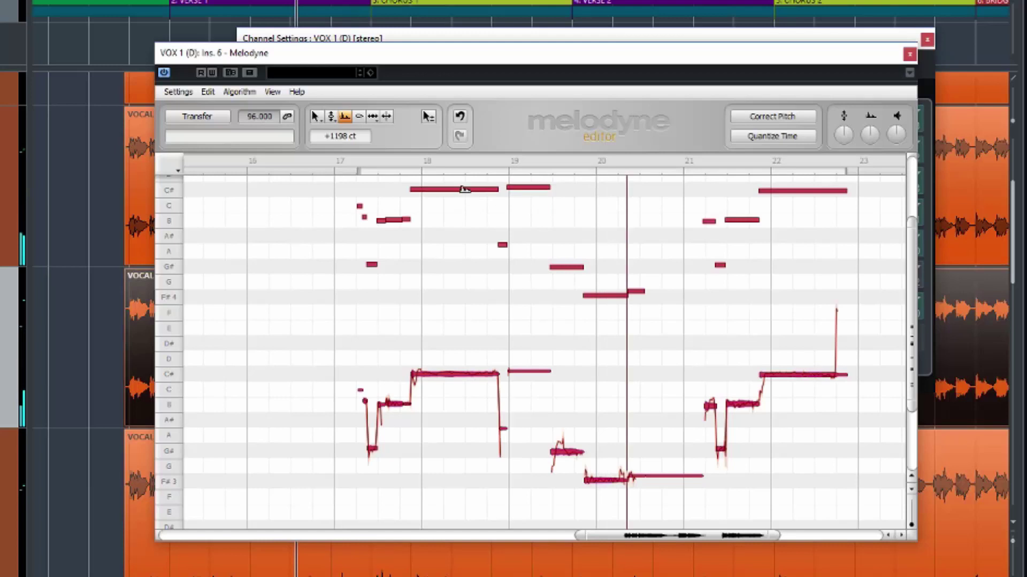